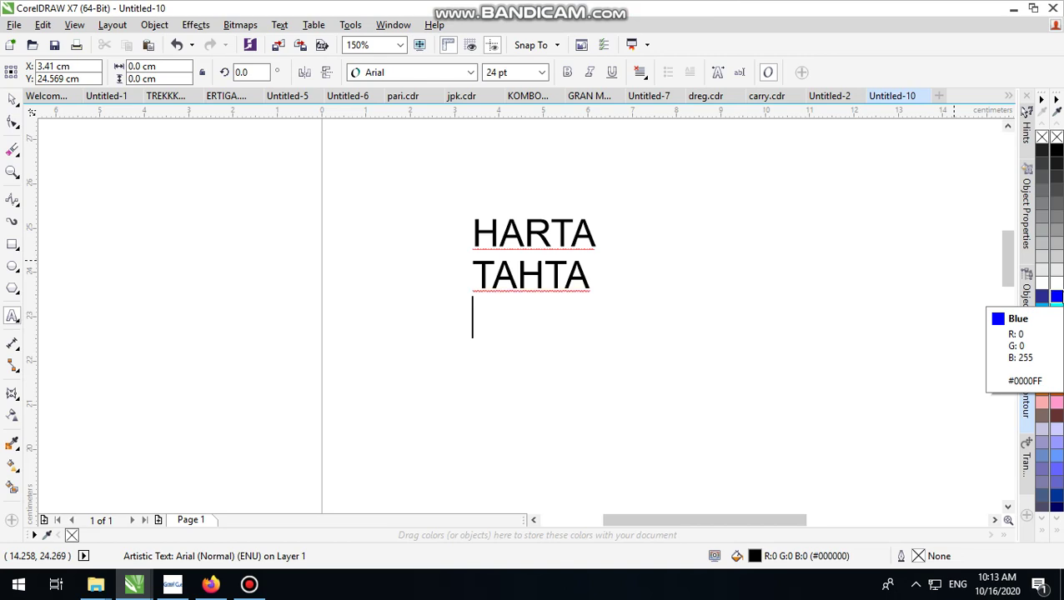
- Add JANDA as the third line of the text and set the whole text block in the Friz Quadrata font
type("JANDA")
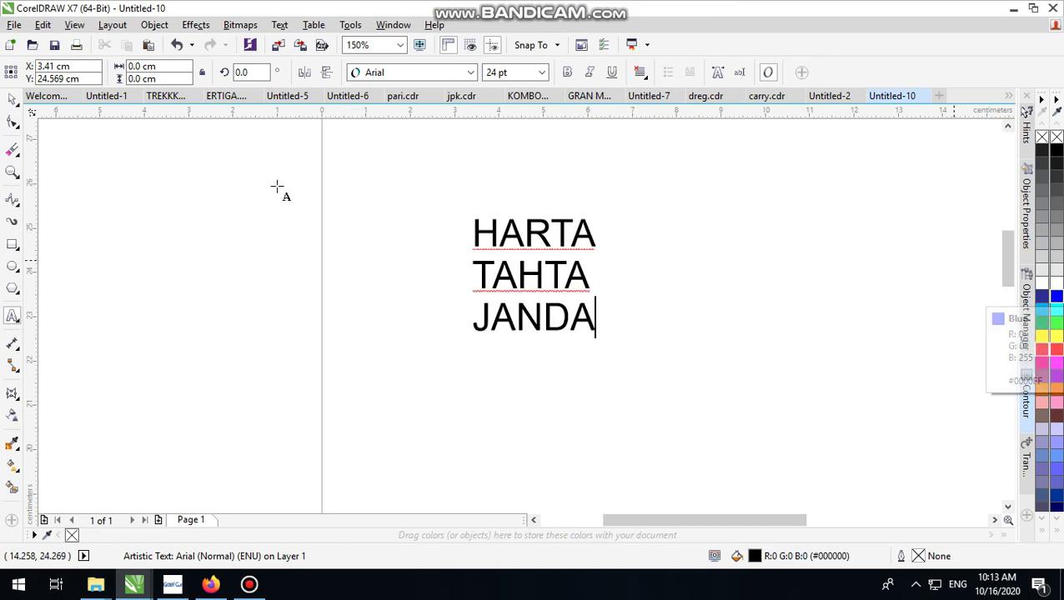
left_click(12, 100)
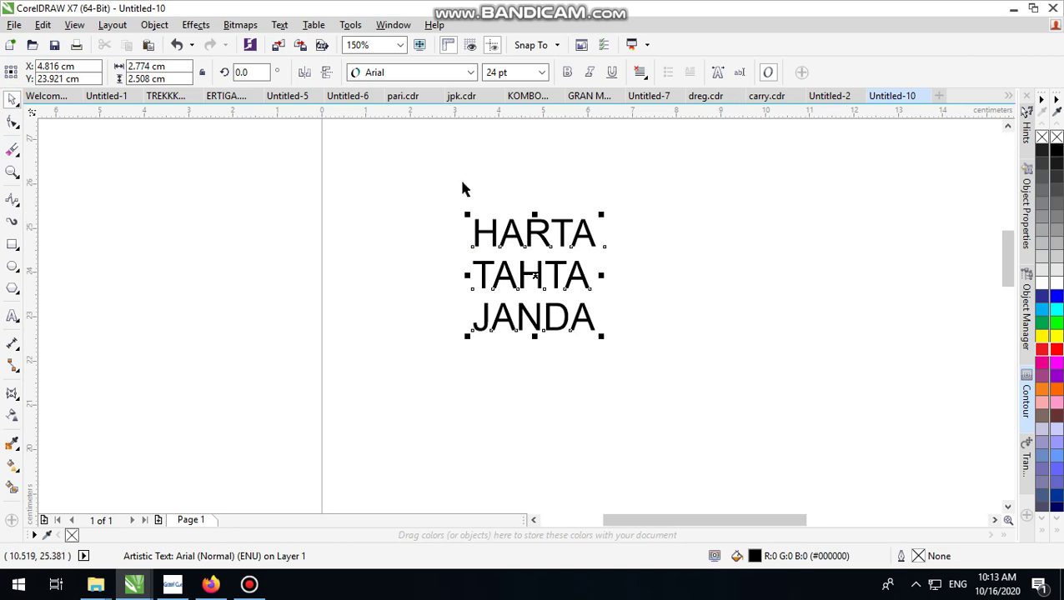
left_click(405, 73)
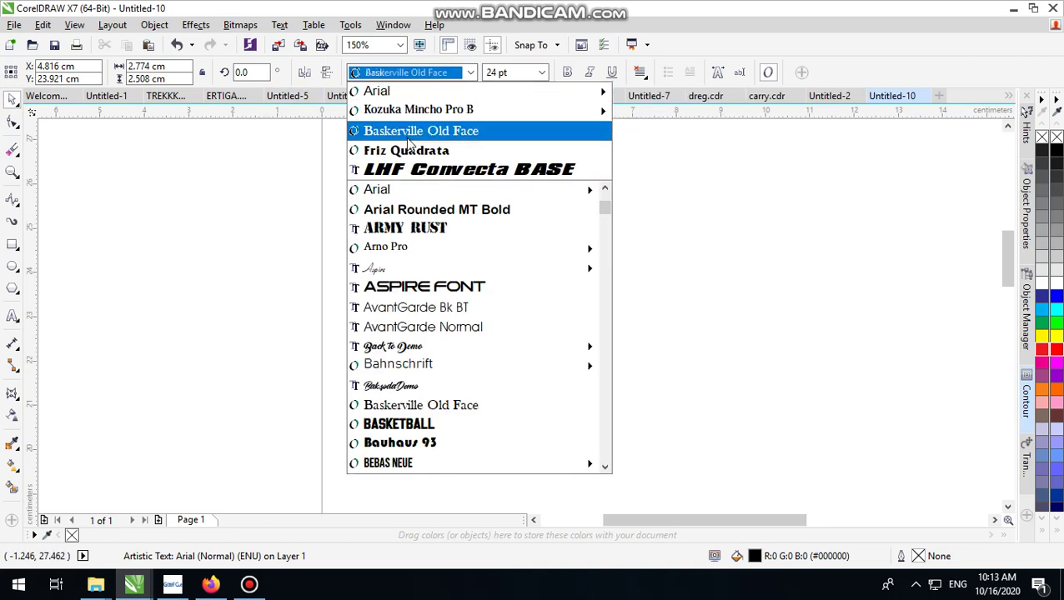
left_click(406, 150)
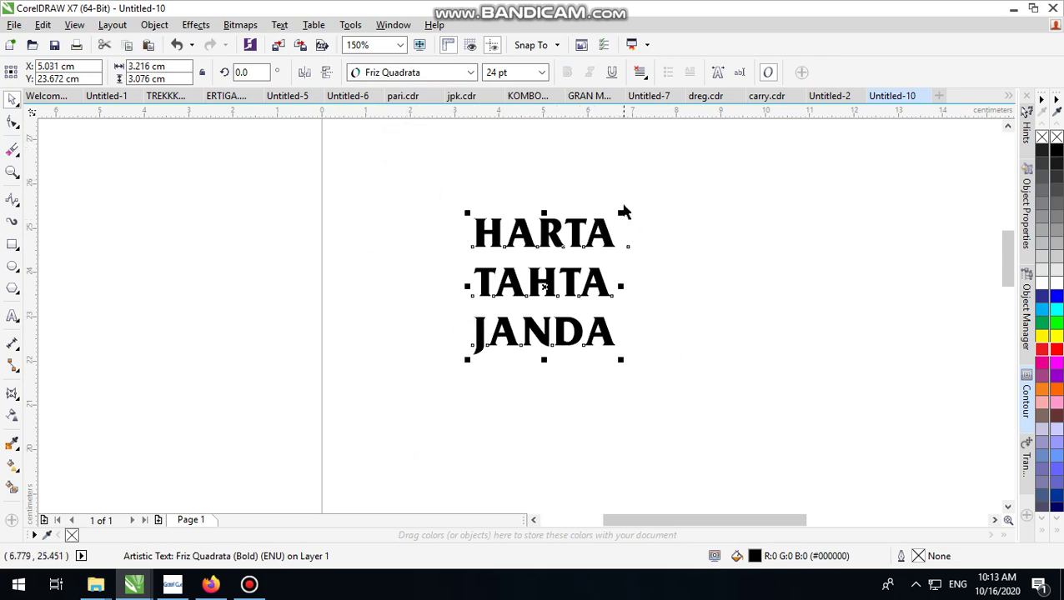
- Apply an Envelope to the text and bend its top edge into a wave, dipping over the first letters and rising over the last
left_click(12, 394)
scroll(530, 242, "up", 2)
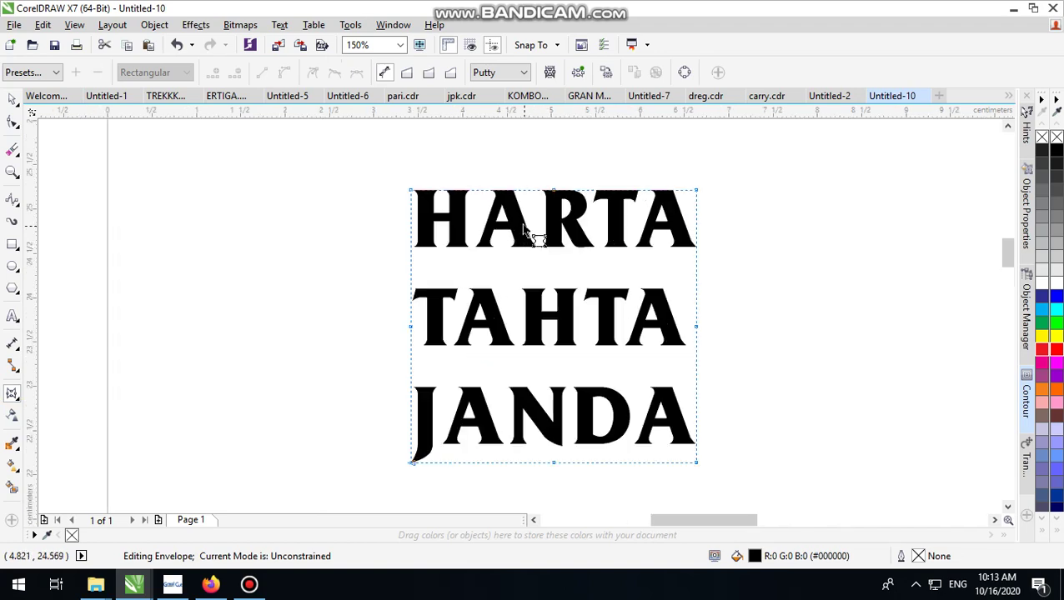
left_click(489, 192)
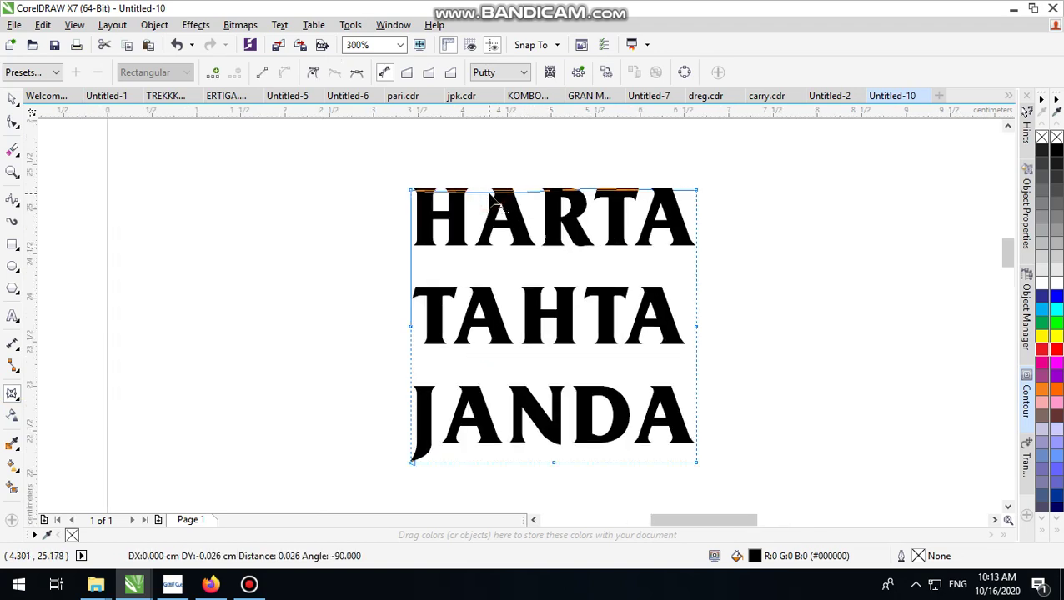
mouse_move(492, 200)
left_mouse_down()
mouse_move(498, 216)
mouse_move(492, 204)
left_mouse_up()
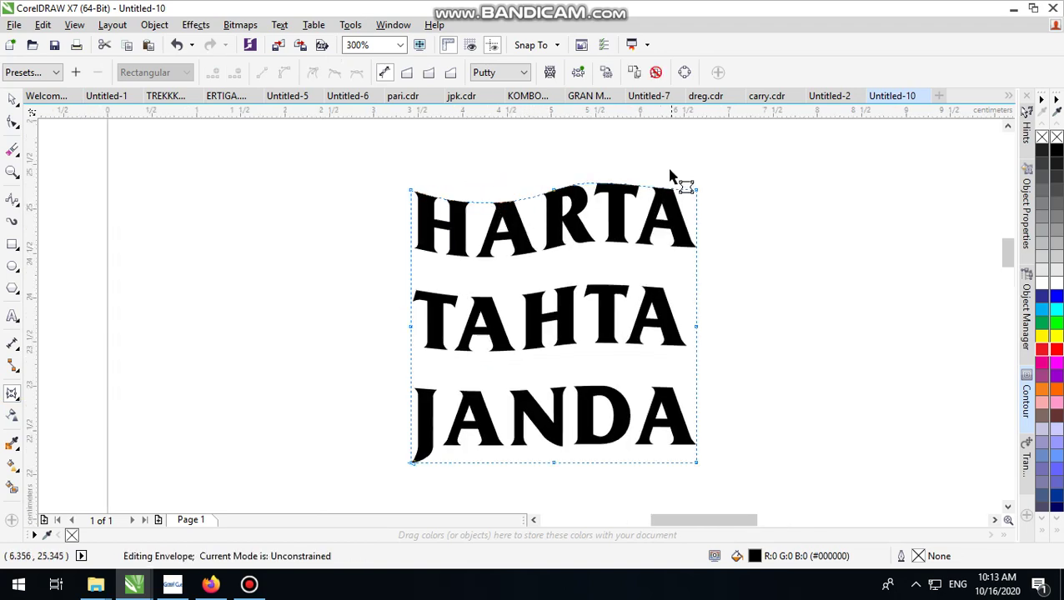
left_click_drag(689, 166, 724, 213)
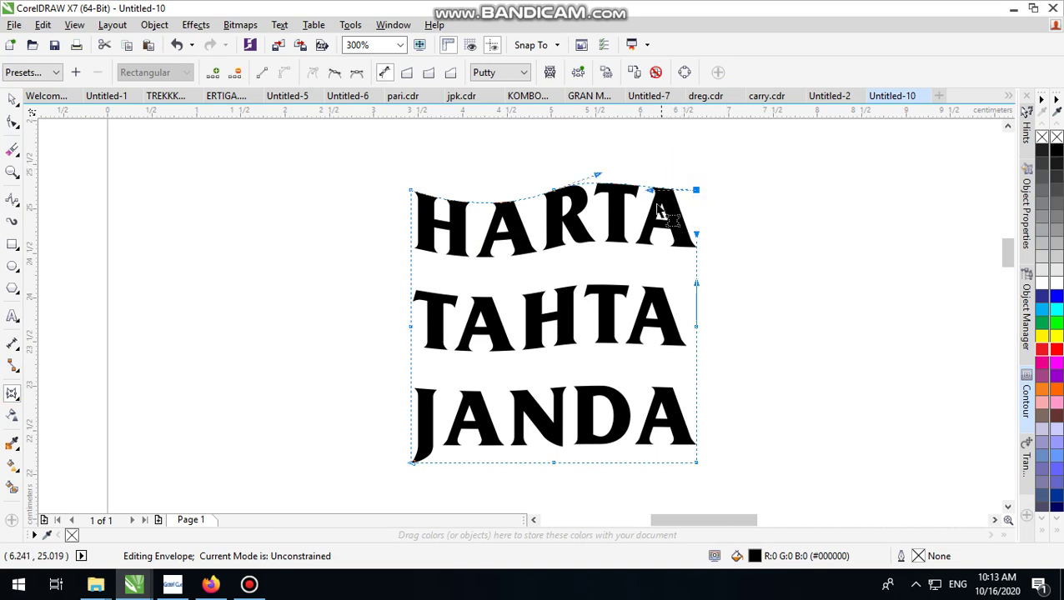
left_click_drag(654, 193, 596, 172)
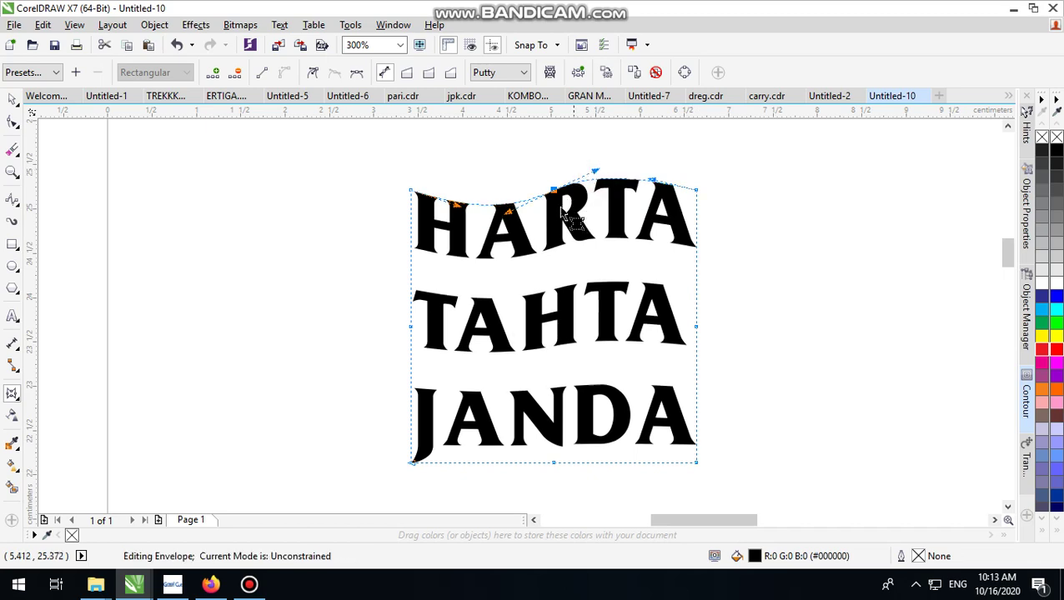
- Bend the envelope's bottom edge into a wave matching the top edge and finish editing the envelope
left_click(511, 463)
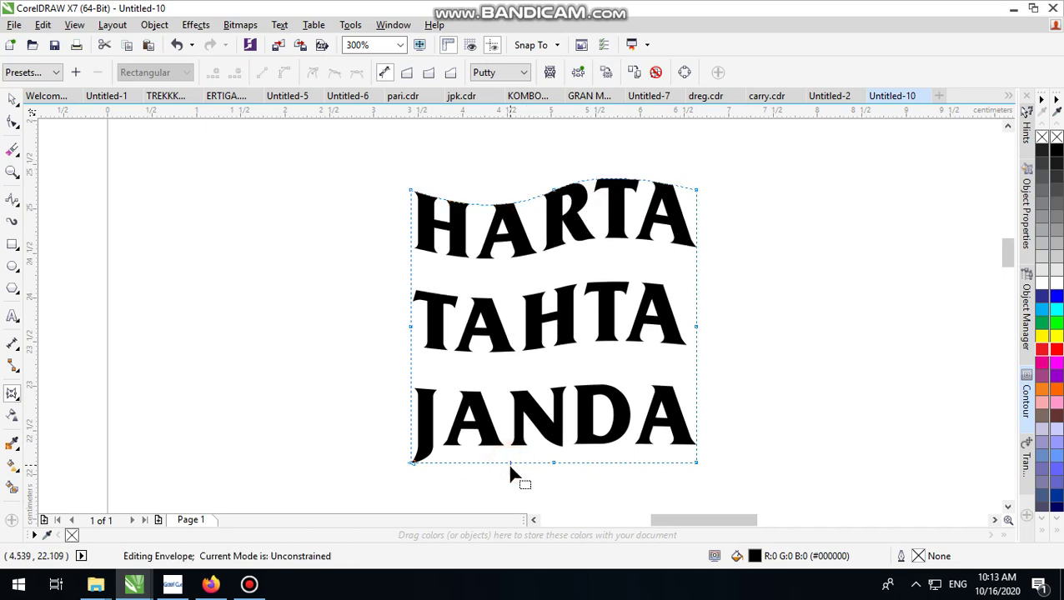
left_click_drag(505, 463, 505, 480)
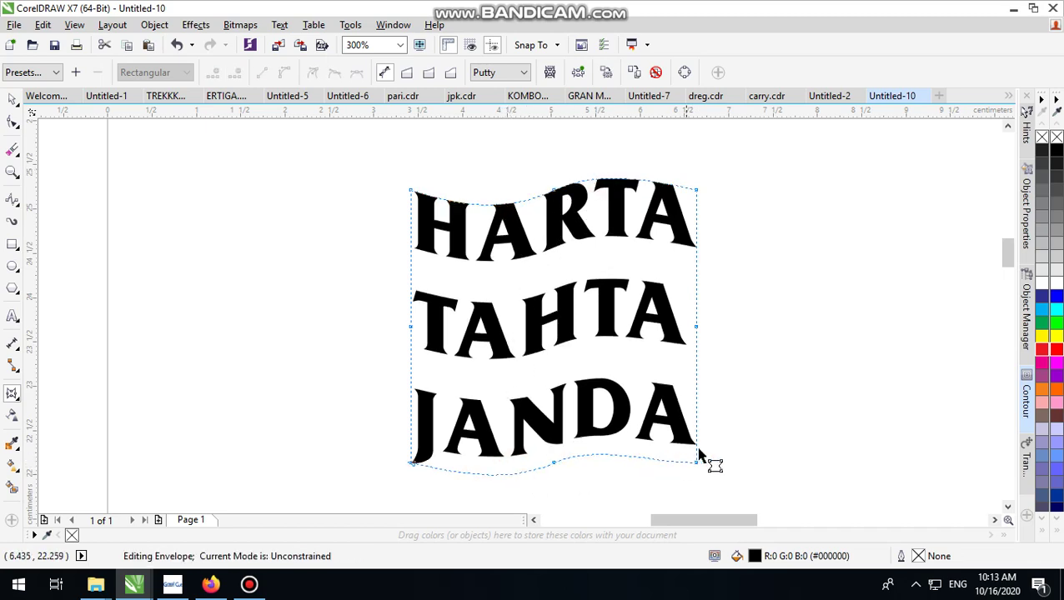
left_click_drag(731, 440, 659, 455)
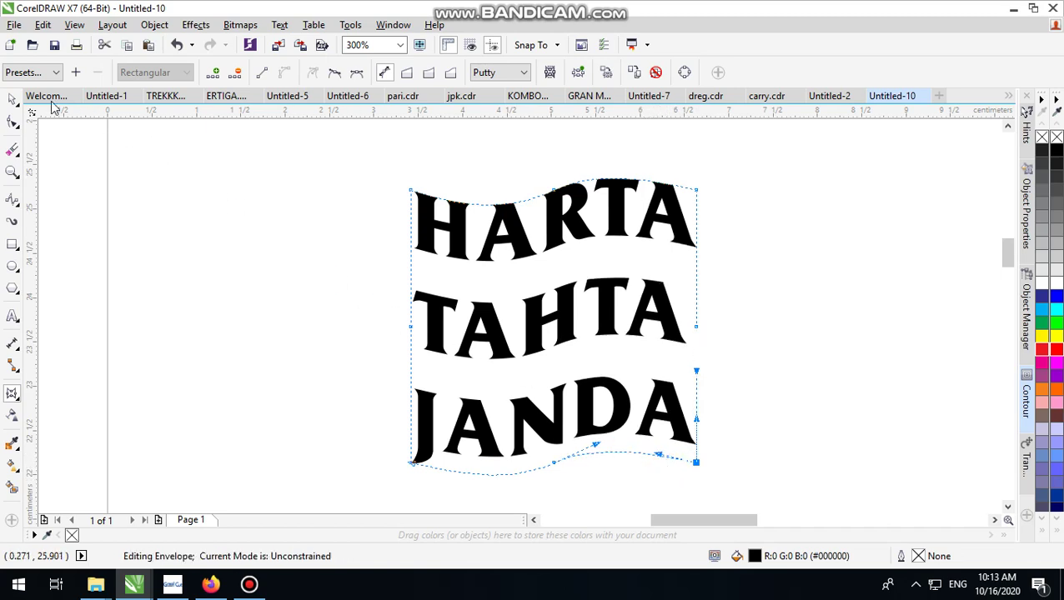
left_click(11, 99)
left_click(11, 122)
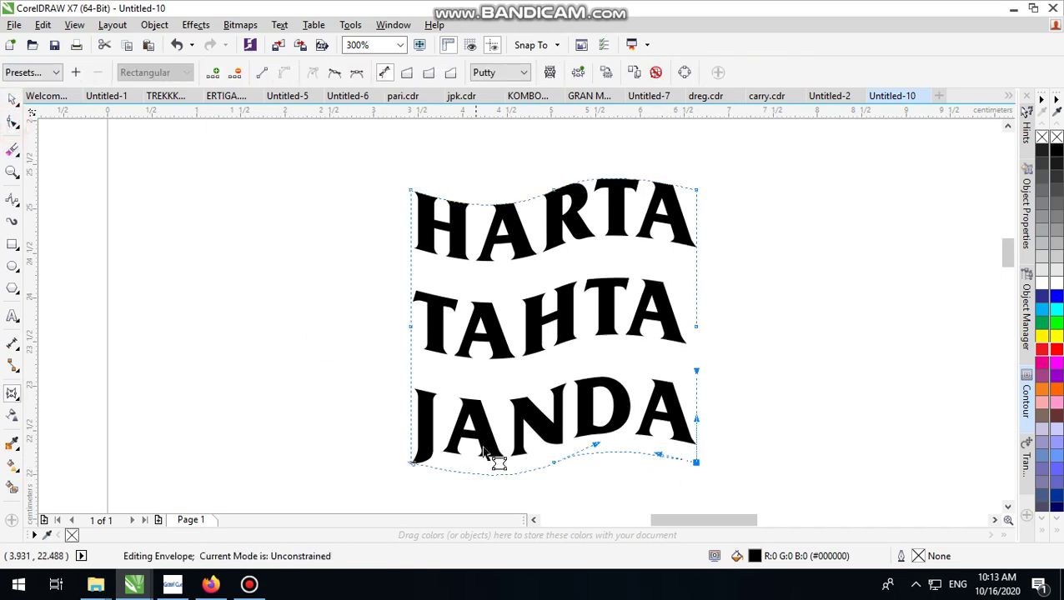
left_click(13, 100)
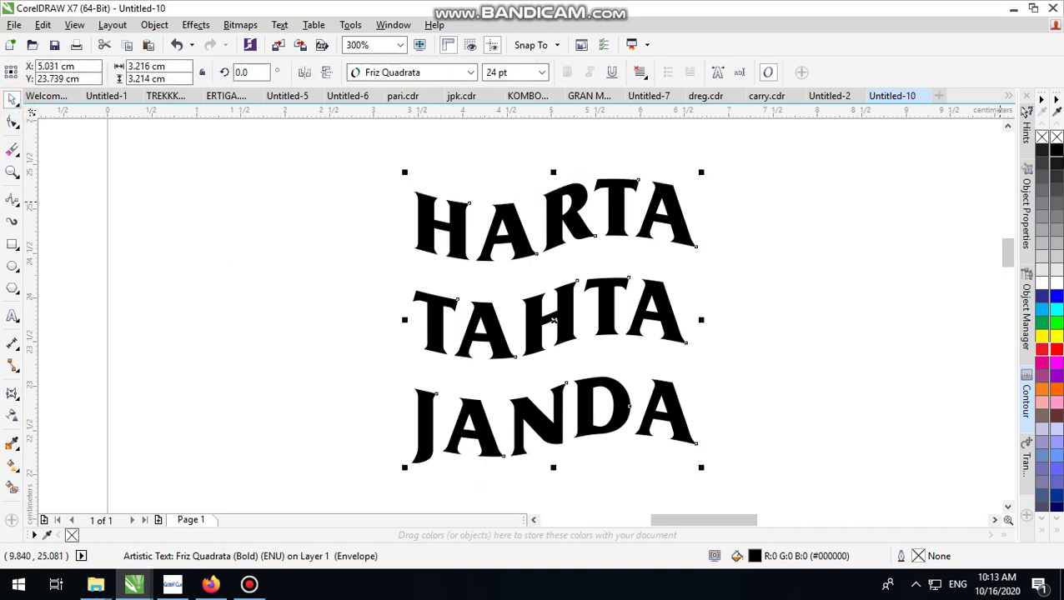
- Give the wavy text a black outline and remove its fill
right_click(1057, 151)
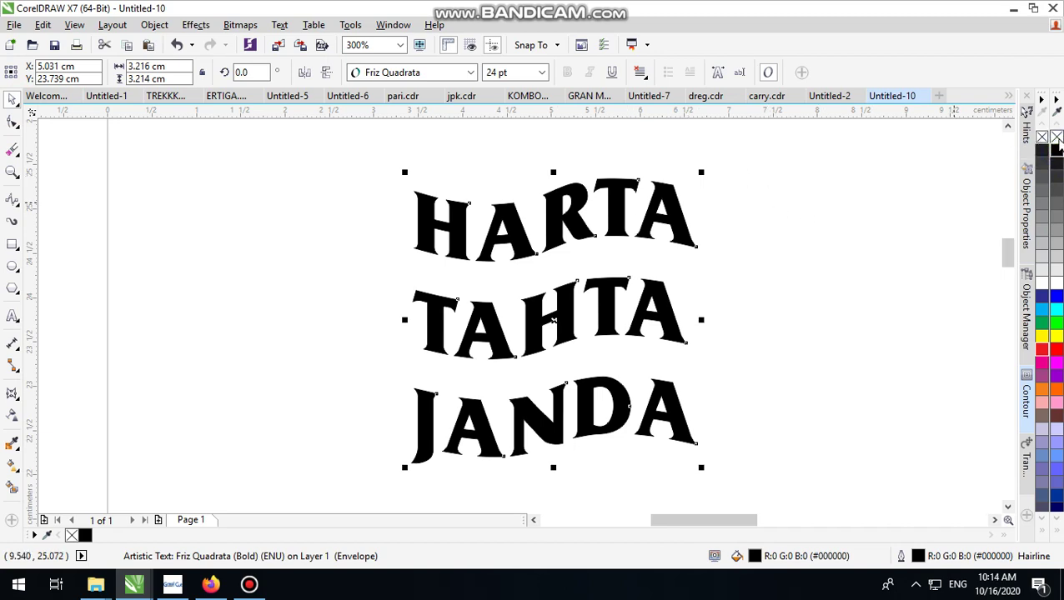
left_click(1055, 138)
left_click(714, 240)
scroll(543, 214, "down", 2)
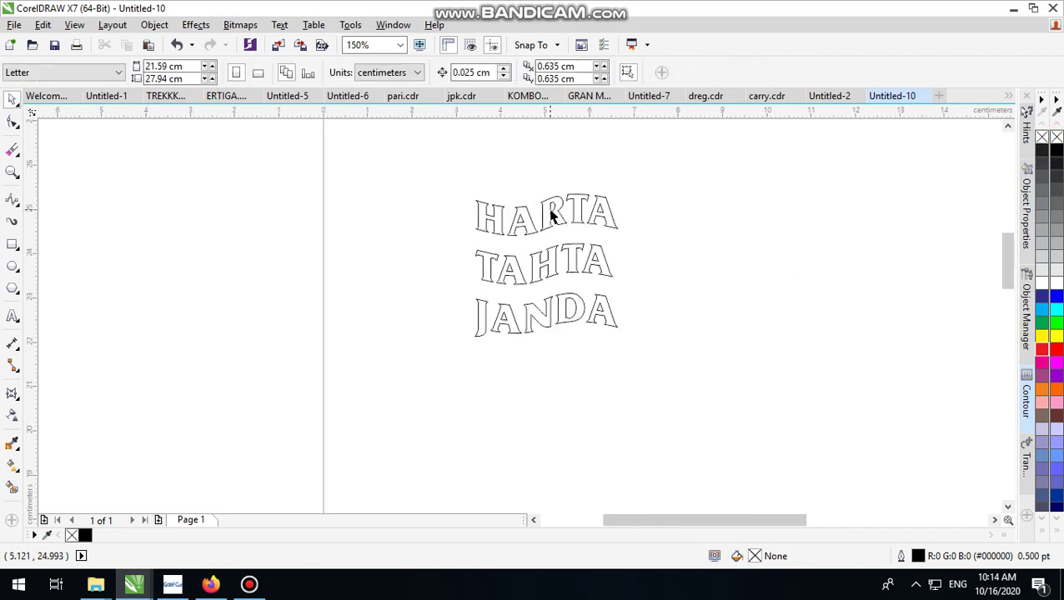
left_click(550, 215)
scroll(617, 209, "up", 2)
left_click(664, 209)
left_click(579, 214)
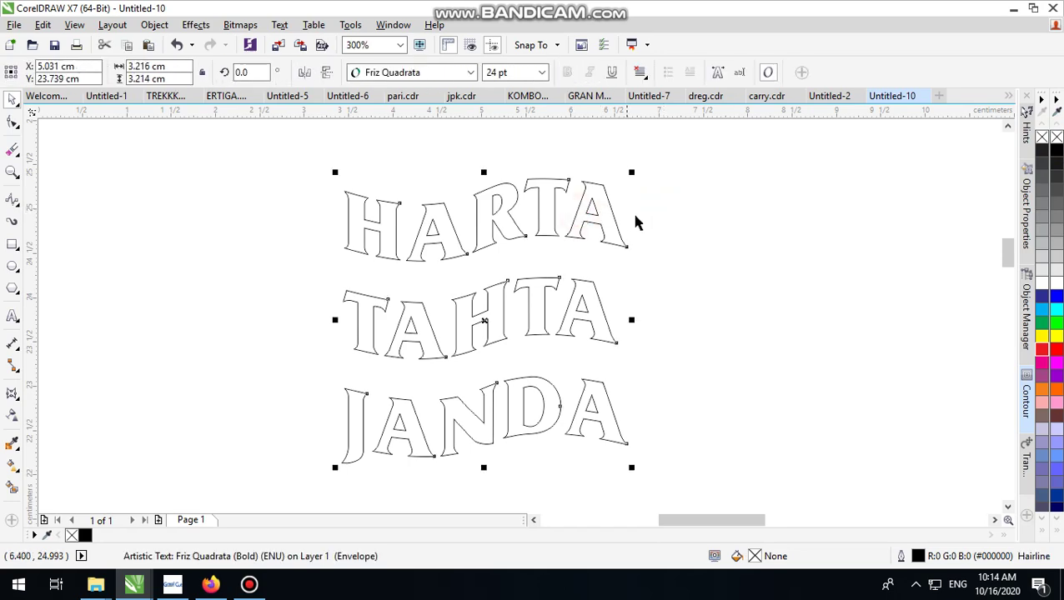
left_click(661, 214)
scroll(489, 330, "down", 2)
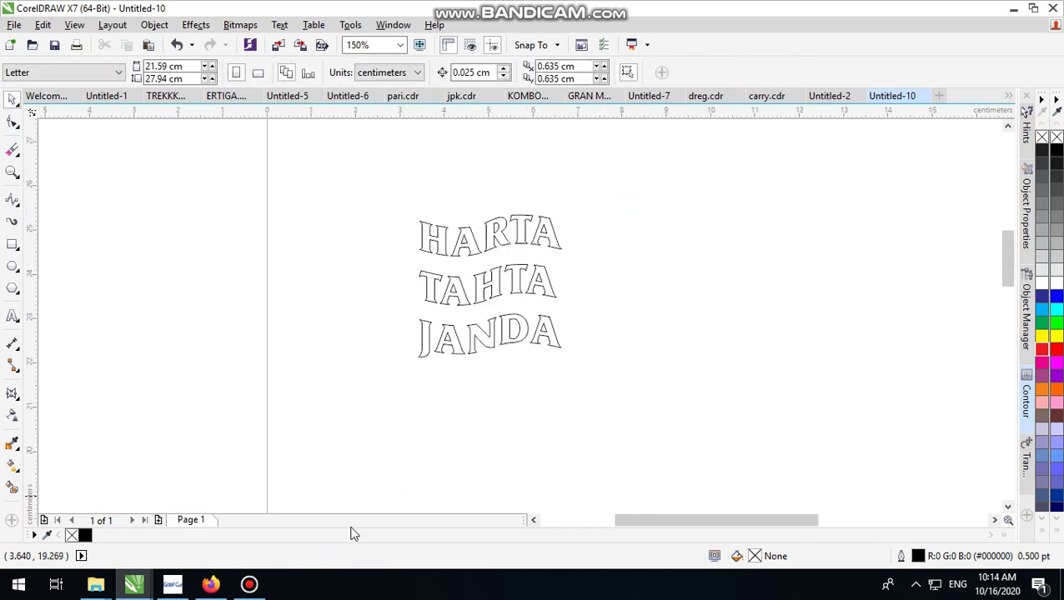
- Switch to Firefox and search Google Images for HOLOGRAM
left_click(172, 584)
left_click(210, 584)
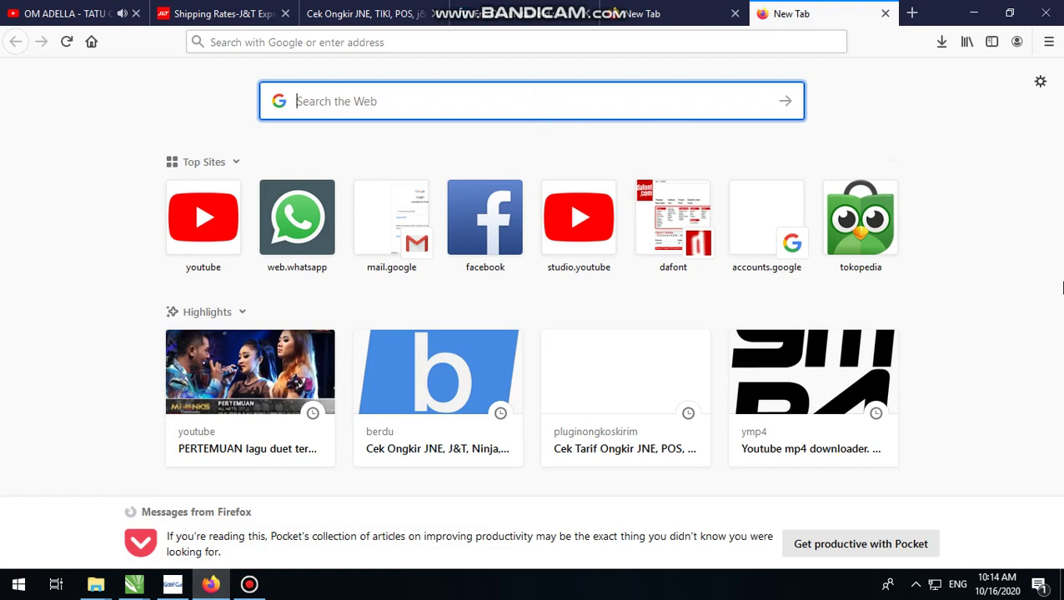
type("HOLOGRAM")
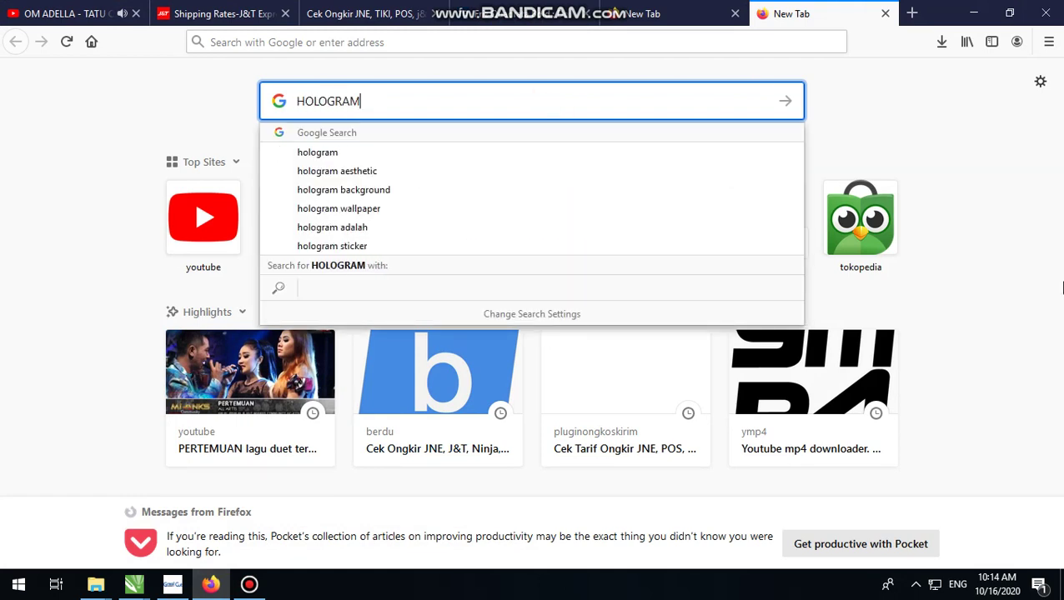
key("Return")
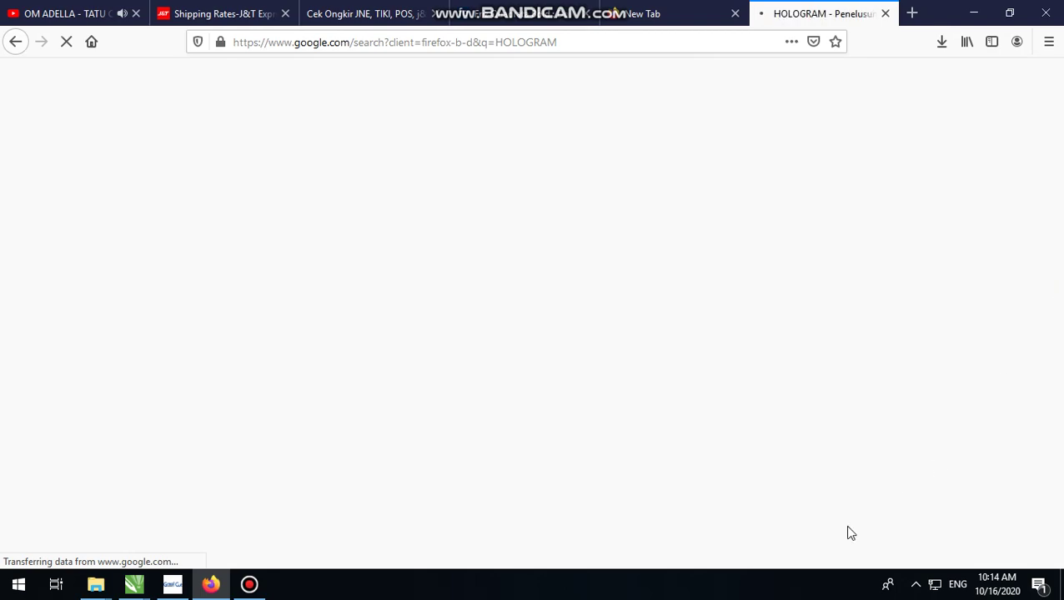
left_click(234, 142)
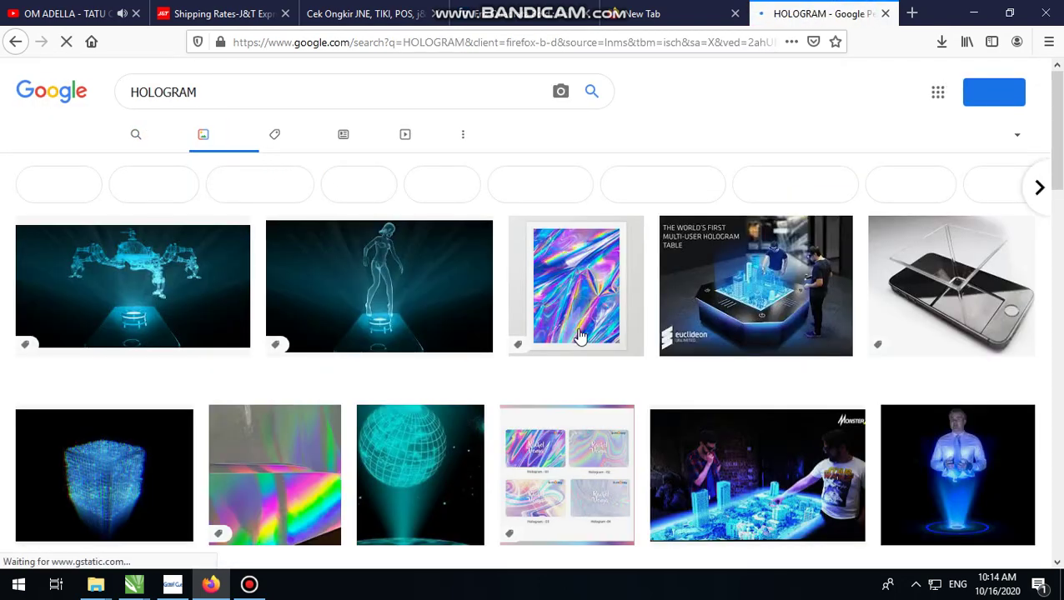
- Preview the silver hologram sticker image from Tokopedia and look through its related images
scroll(580, 336, "down", 3)
scroll(578, 329, "up", 2)
left_click(237, 413)
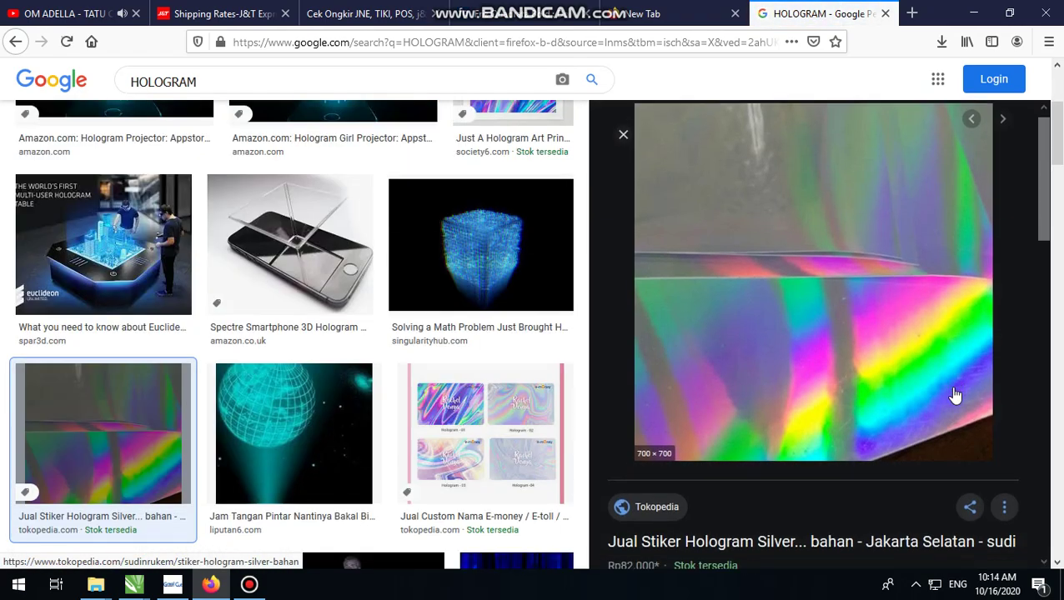
scroll(956, 396, "down", 10)
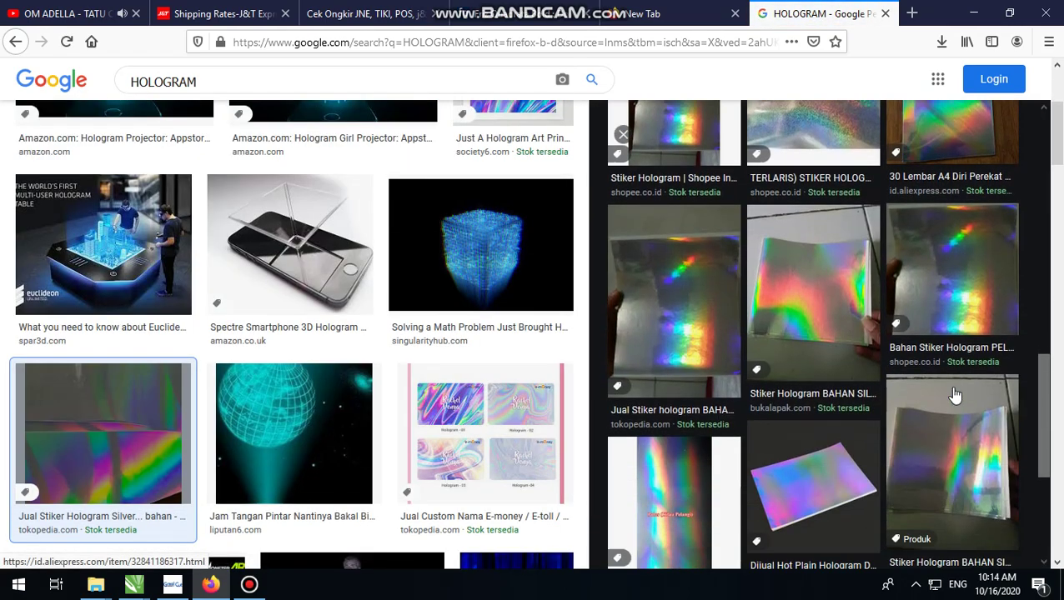
scroll(368, 372, "up", 5)
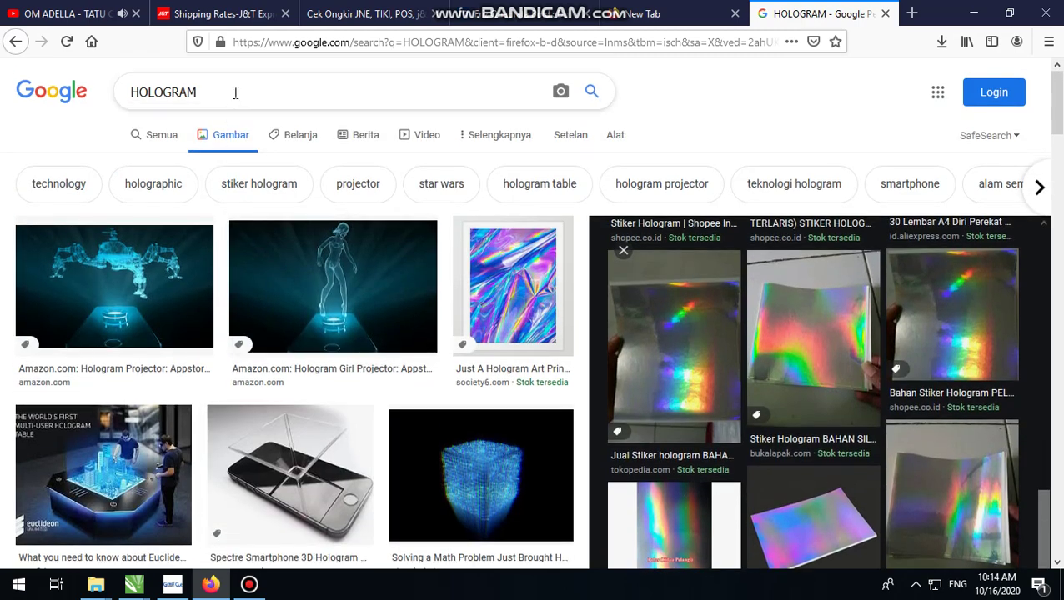
- Refine the image search to HOLOGRAM STIKER
left_click(236, 92)
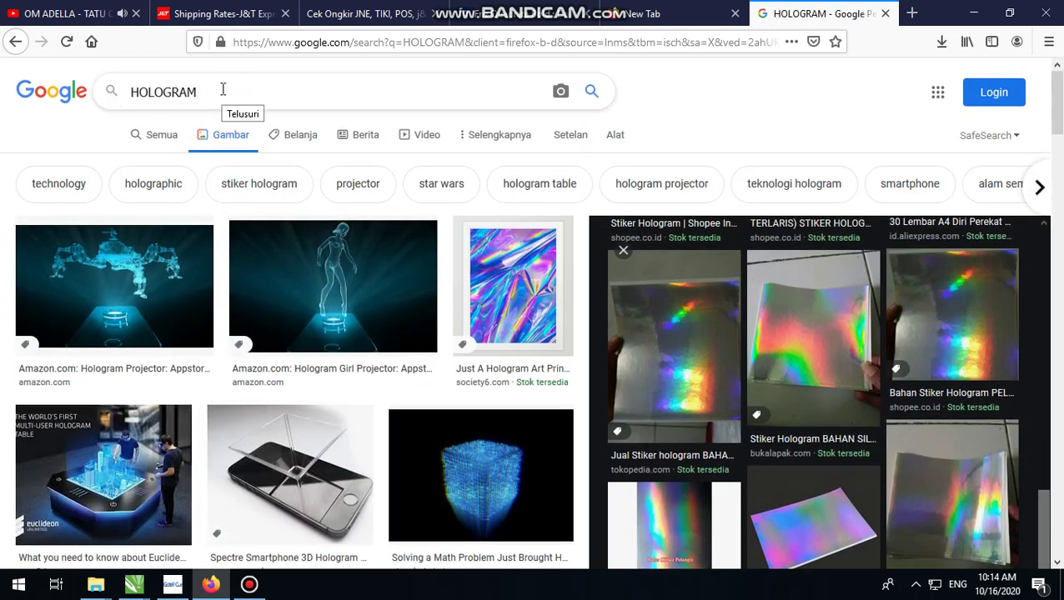
type("ST")
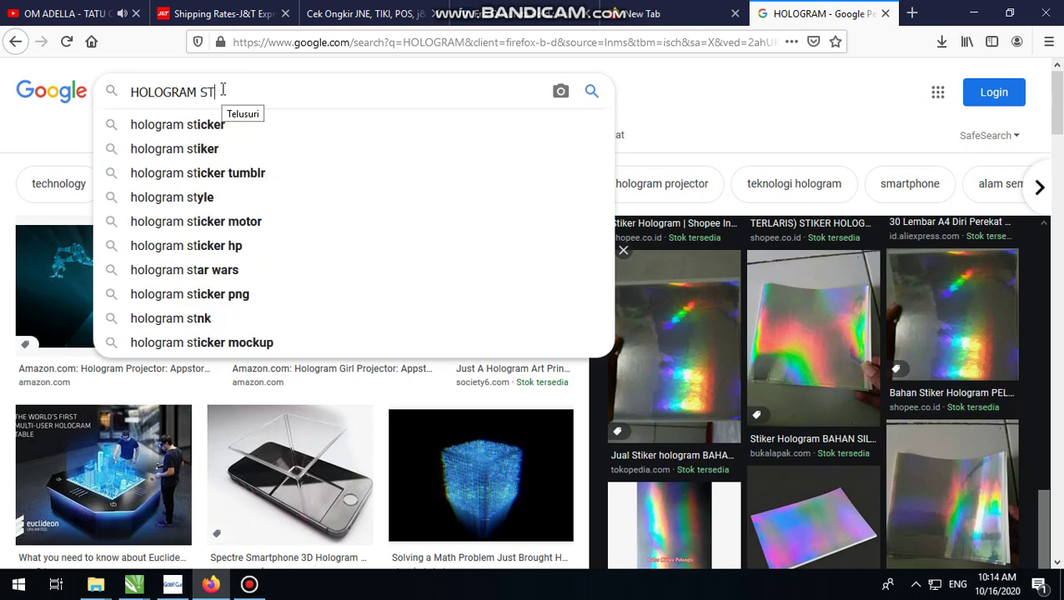
type("IKER")
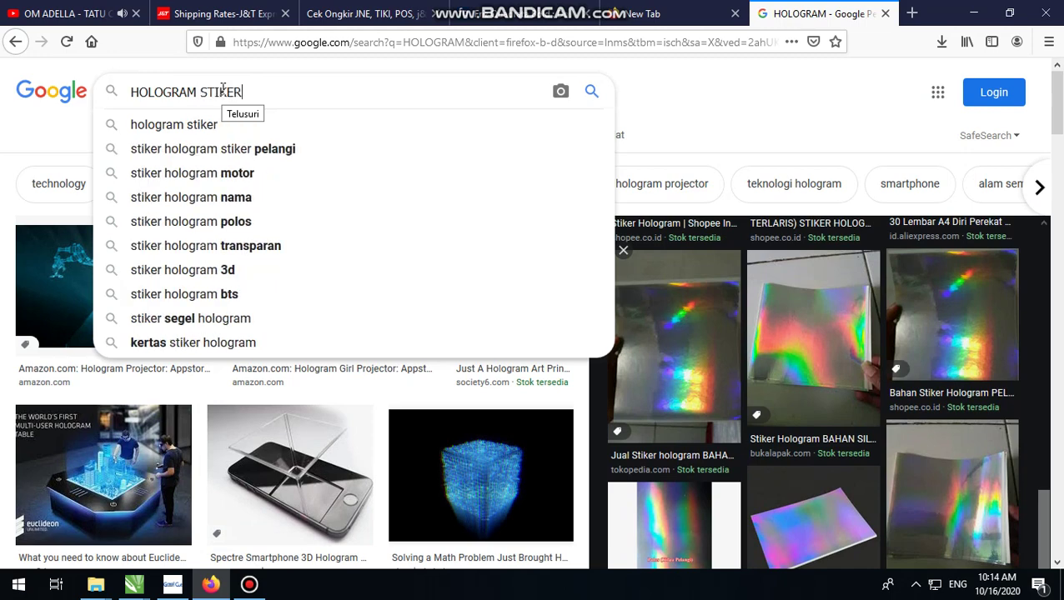
key("Return")
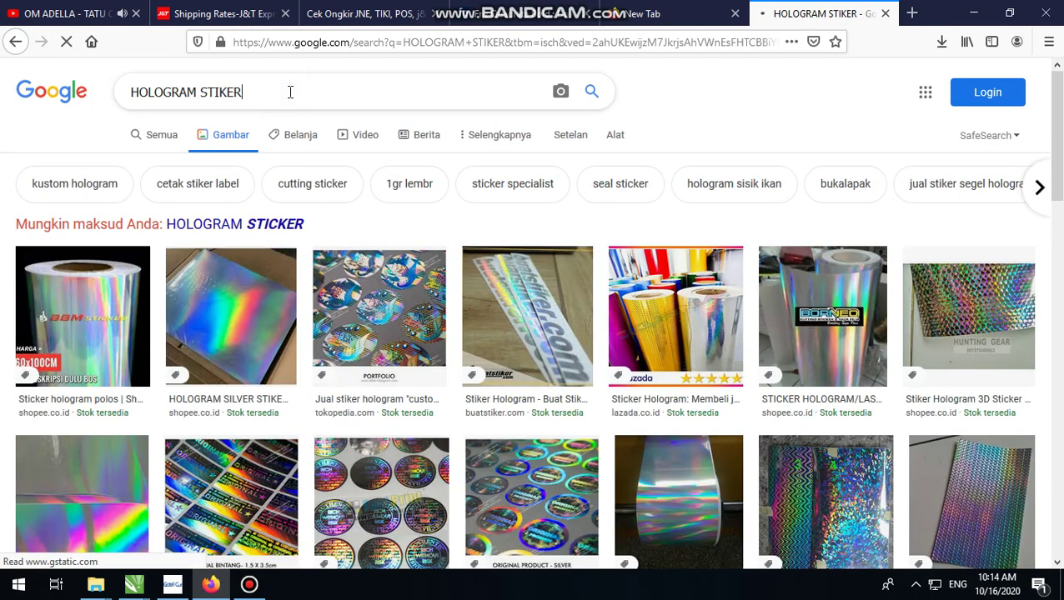
- Narrow the image search to HOLOGRAM STIKER VECTOR
left_click(290, 92)
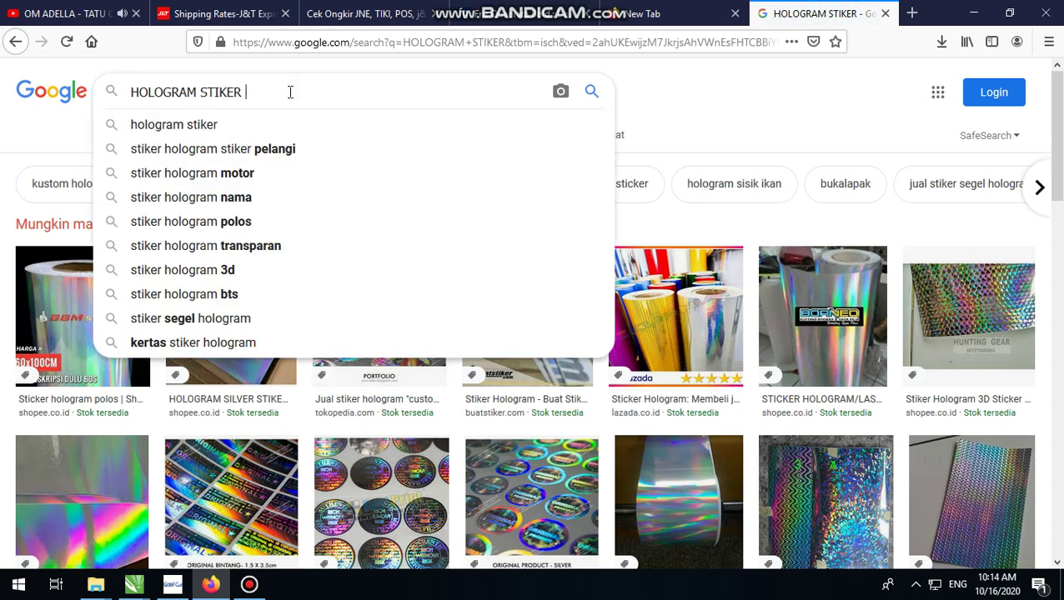
type("VEC")
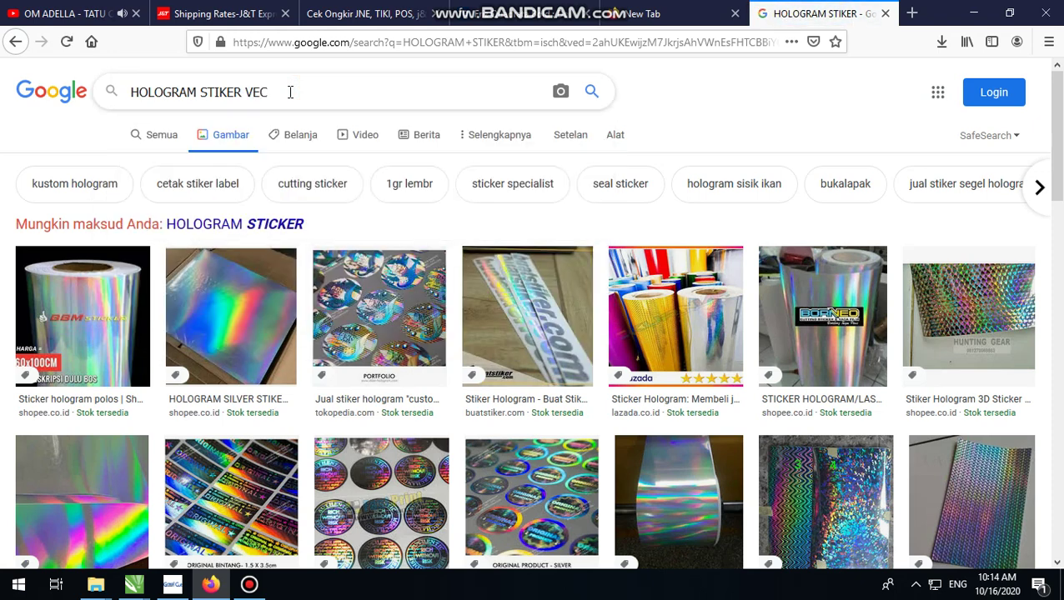
type("TOR")
key("Return")
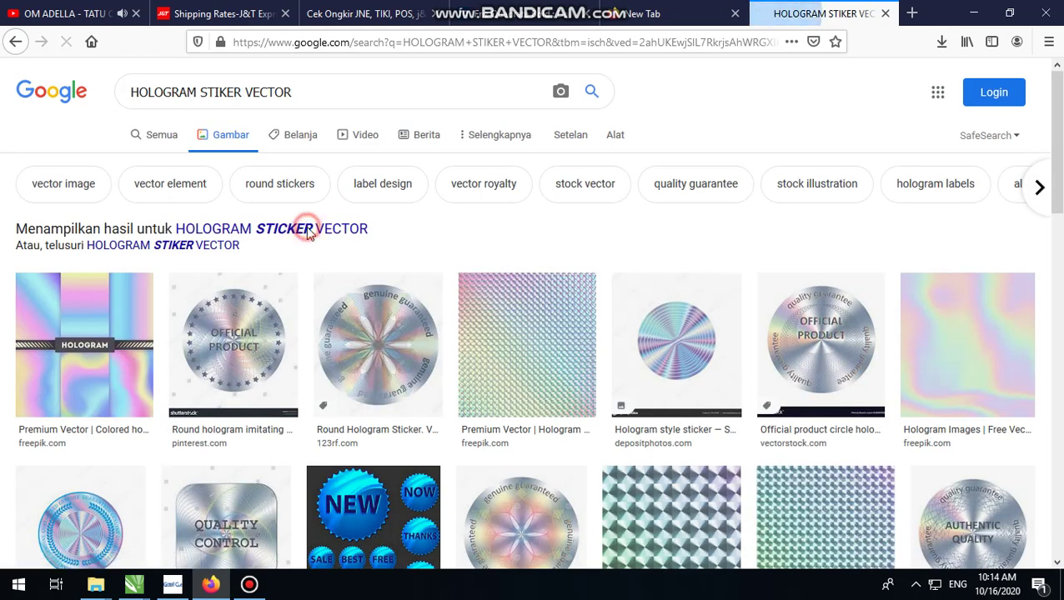
- Preview the pastel hologram texture from Freepik and look through its related images
scroll(969, 309, "down", 3)
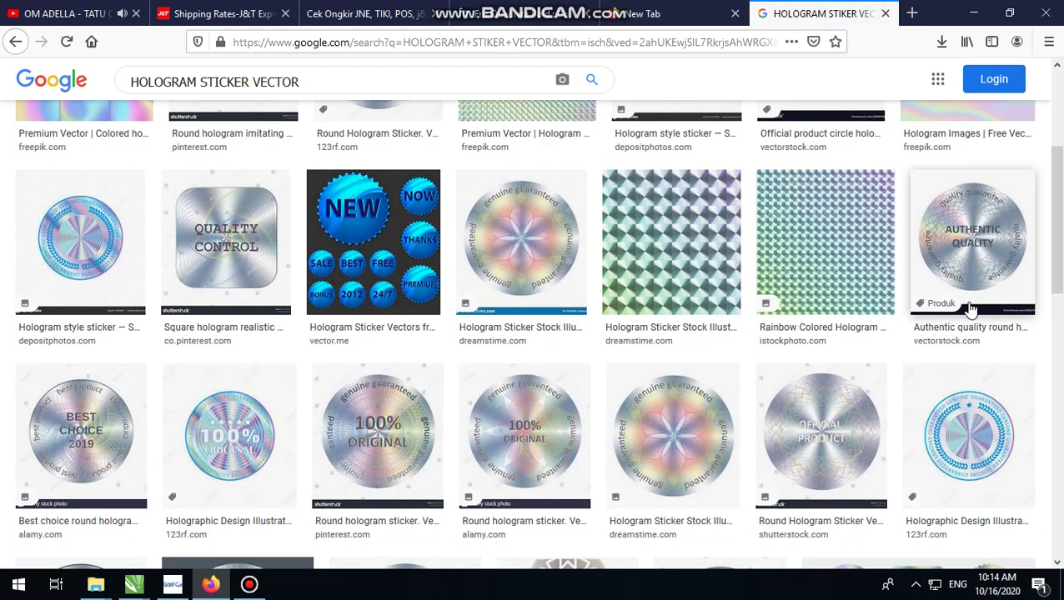
scroll(972, 280, "up", 2)
left_click(969, 246)
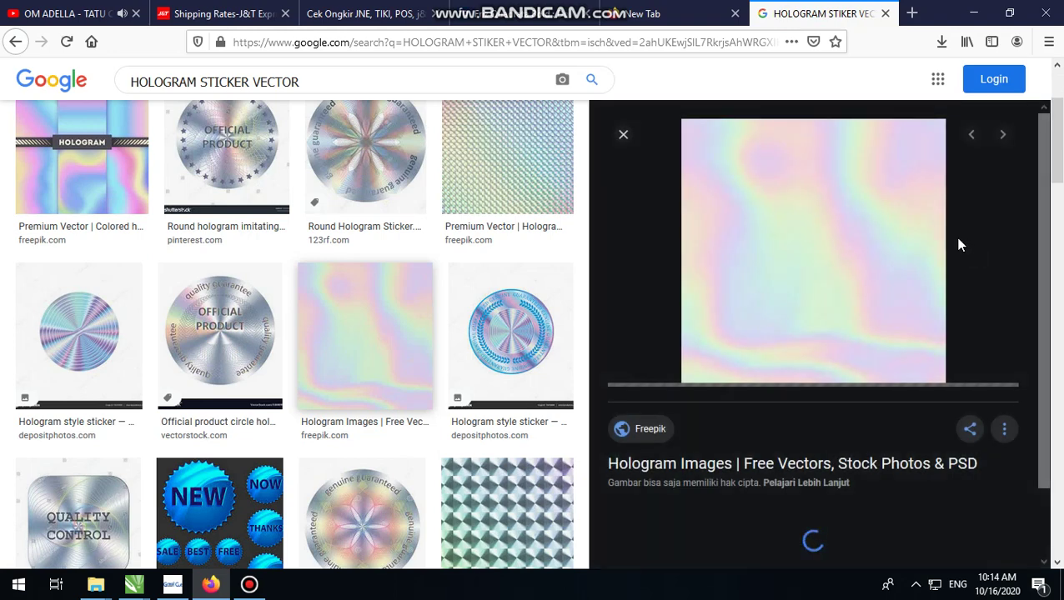
scroll(812, 339, "down", 3)
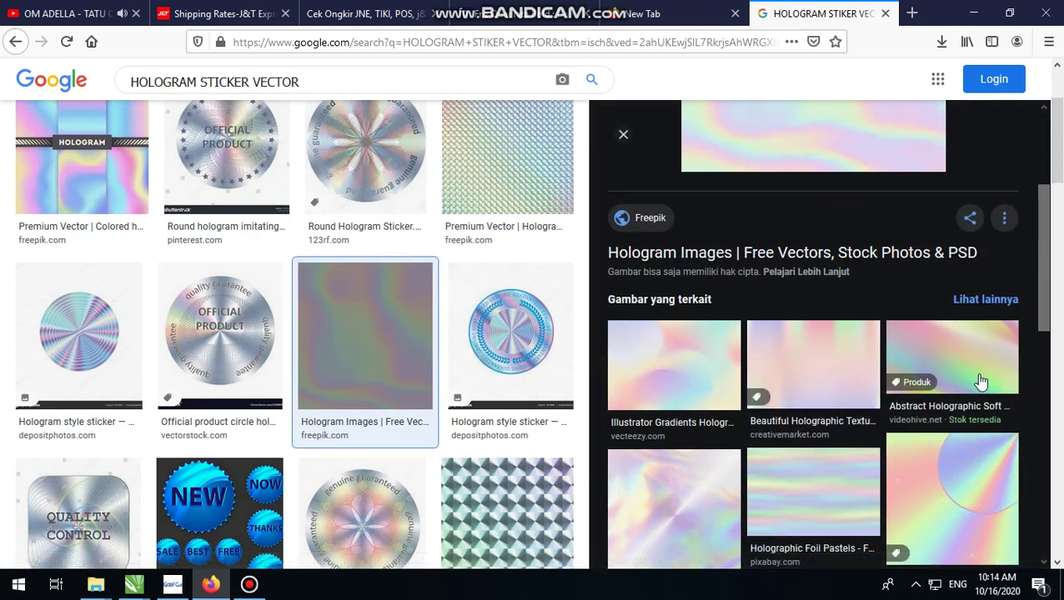
- Preview the Abstract Holographic Soft Gradient Stripes image from VideoHive
left_click(982, 382)
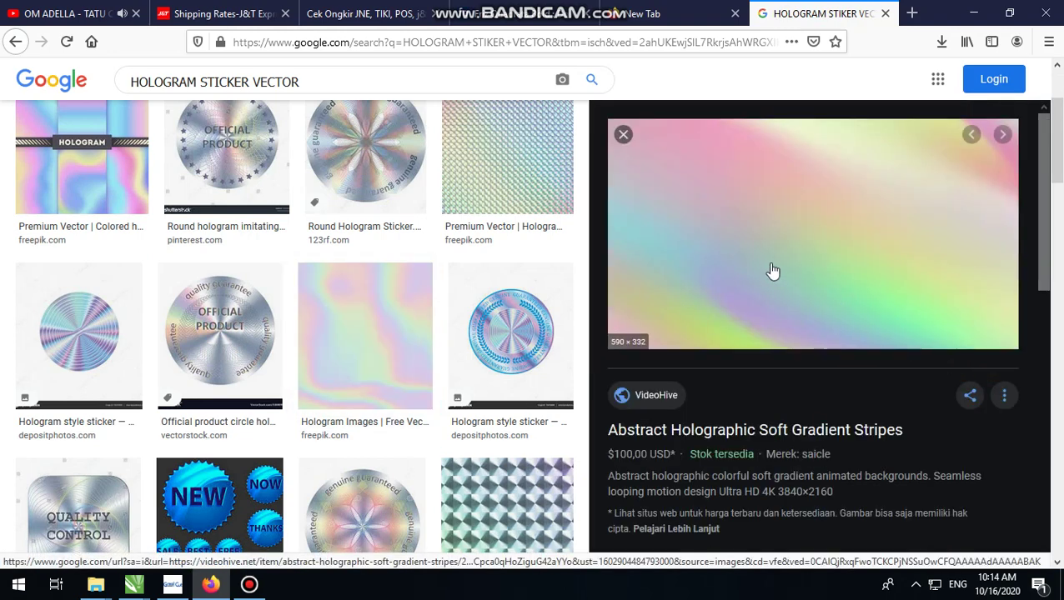
scroll(774, 288, "up", 3)
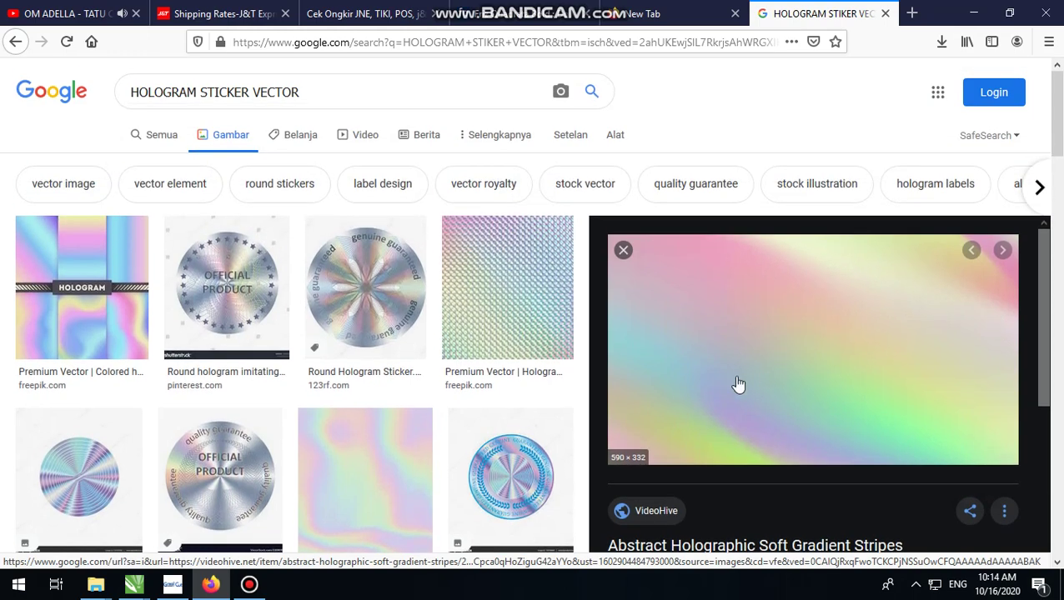
scroll(738, 384, "down", 1)
right_click(749, 324)
- Return to the pastel Freepik hologram and open the related iridescent holographic radial metal texture from Pinterest at full size
left_click(368, 459)
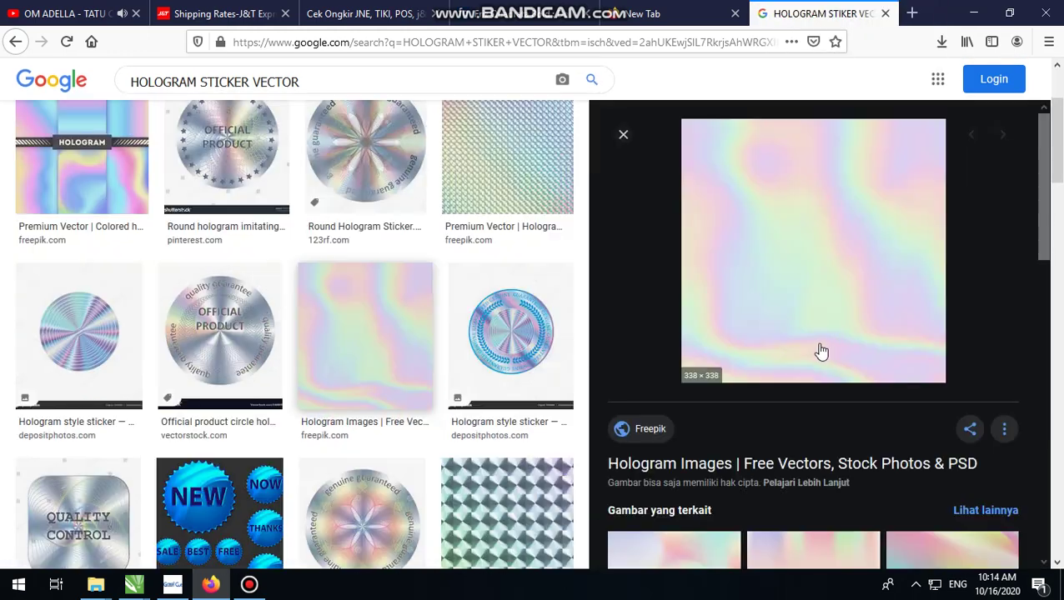
scroll(830, 308, "down", 3)
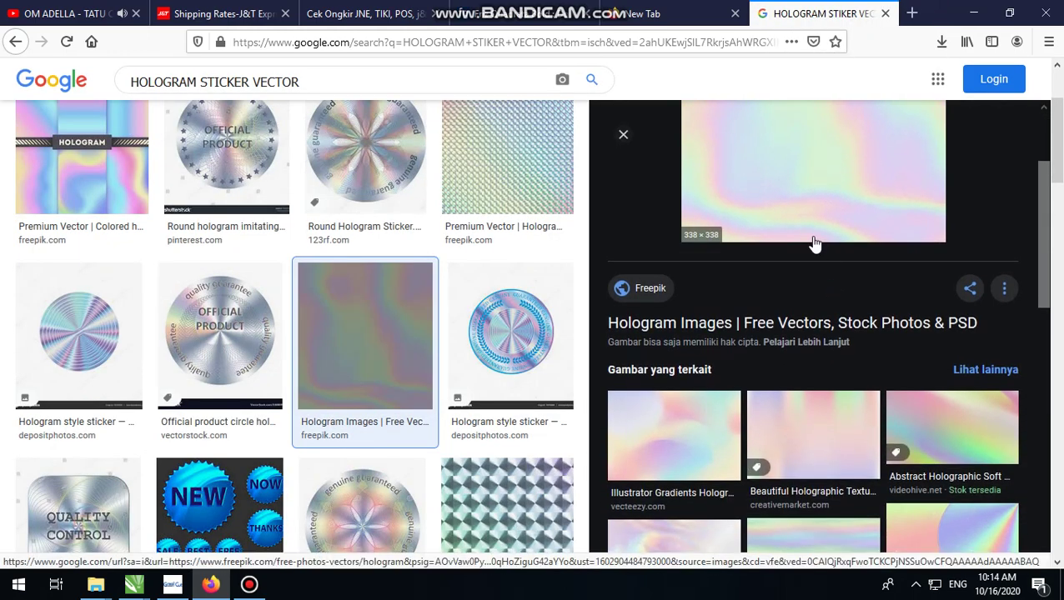
scroll(814, 242, "down", 3)
left_click(685, 455)
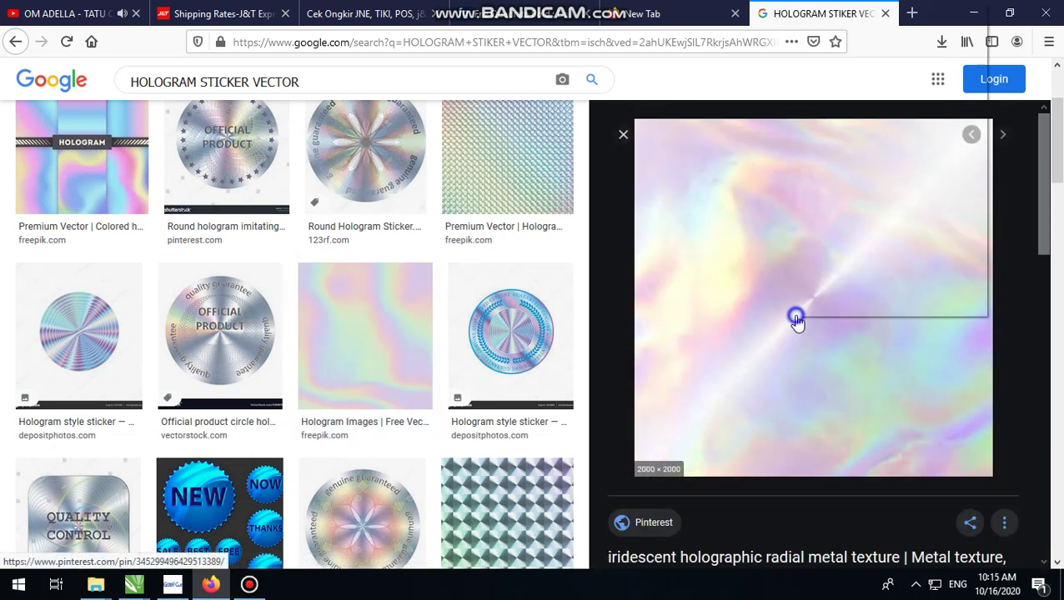
right_click(798, 316)
left_click(884, 142)
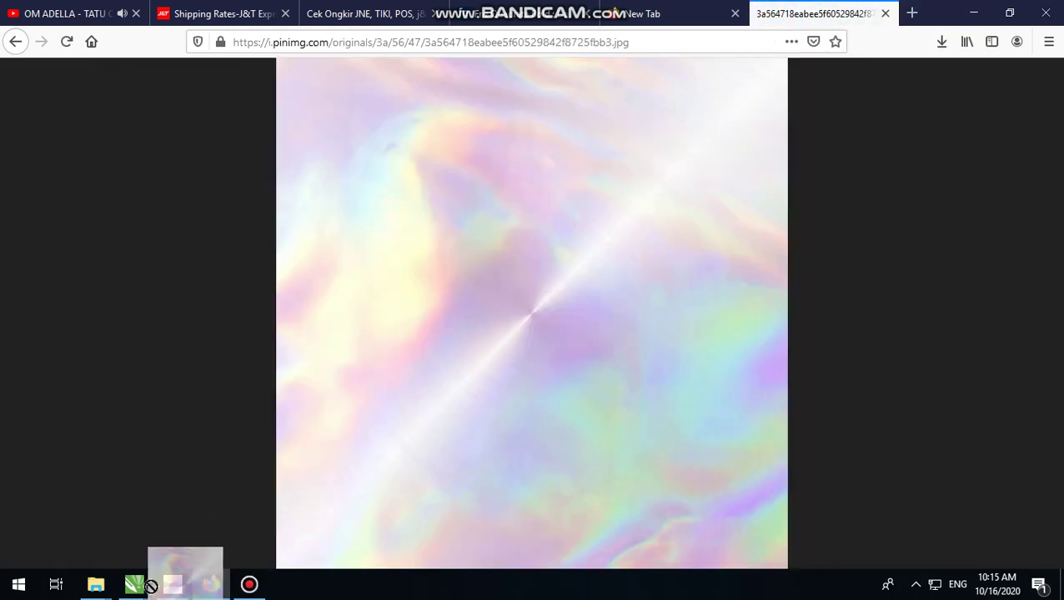
- Bring the holographic texture into the CorelDRAW document, scale it down to about 4.6 cm square and place it beside the wavy text
mouse_move(136, 577)
left_click_drag(135, 577, 599, 281)
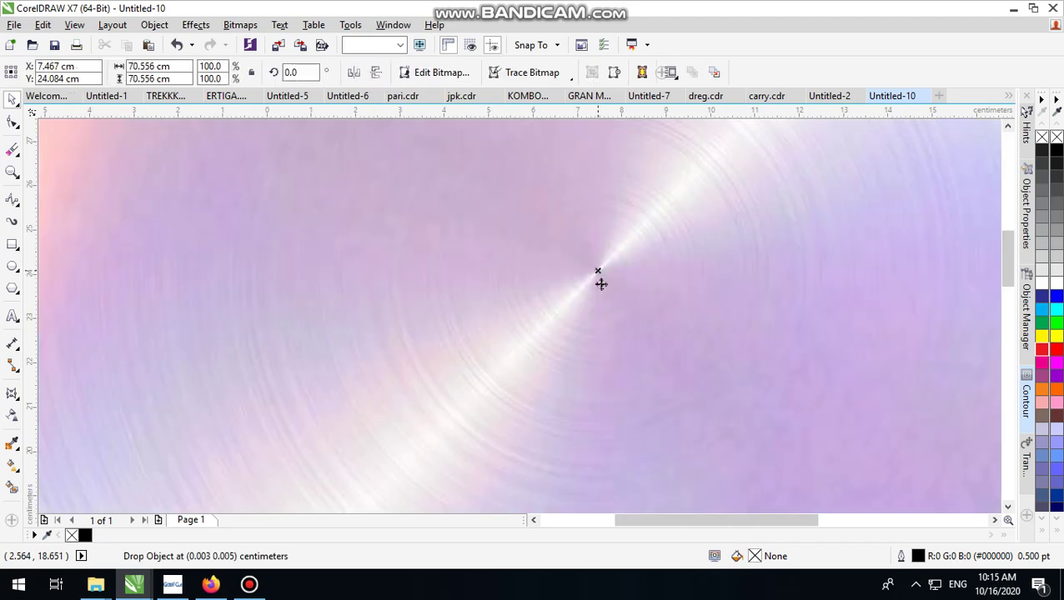
scroll(599, 280, "down", 8)
left_click_drag(655, 252, 747, 199)
scroll(554, 345, "up", 3)
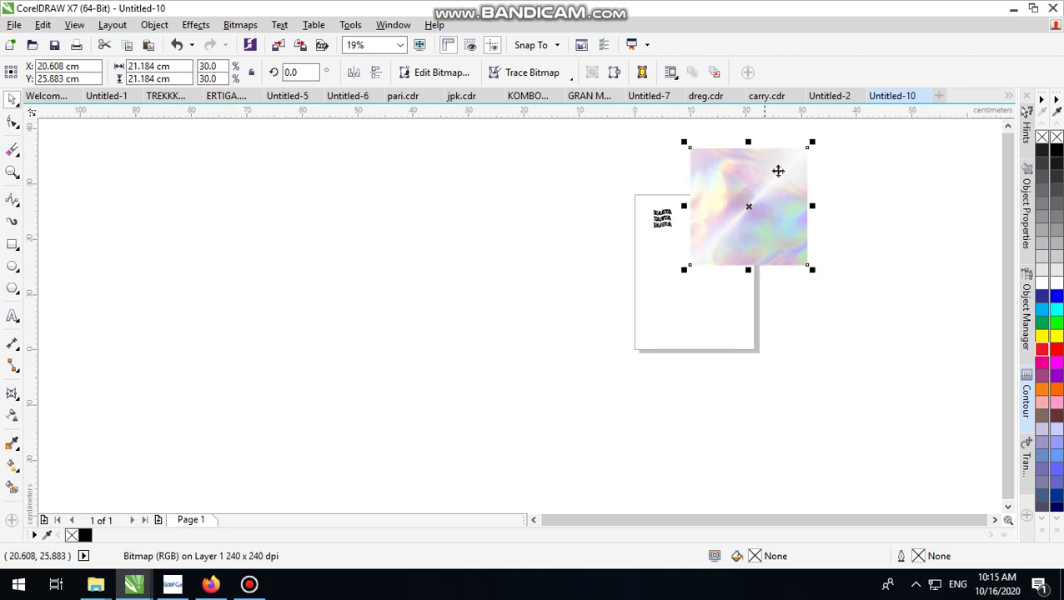
scroll(722, 202, "up", 3)
left_click_drag(672, 286, 571, 383)
scroll(560, 392, "up", 3)
left_click_drag(611, 433, 567, 251)
scroll(566, 238, "up", 3)
scroll(578, 264, "down", 2)
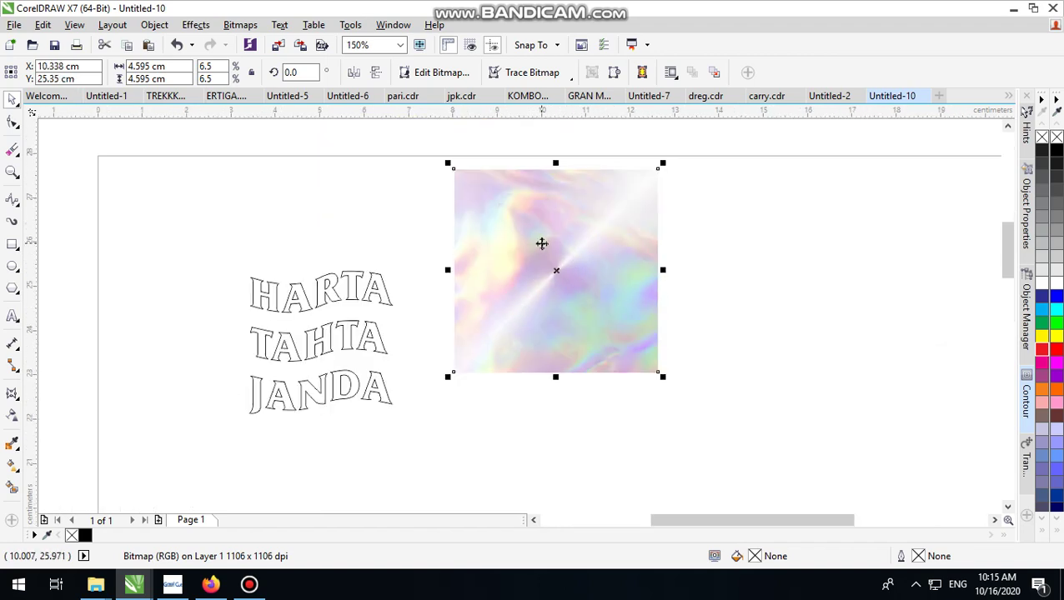
- Convert the wavy HARTA TAHTA JANDA text to curves
right_click(541, 243)
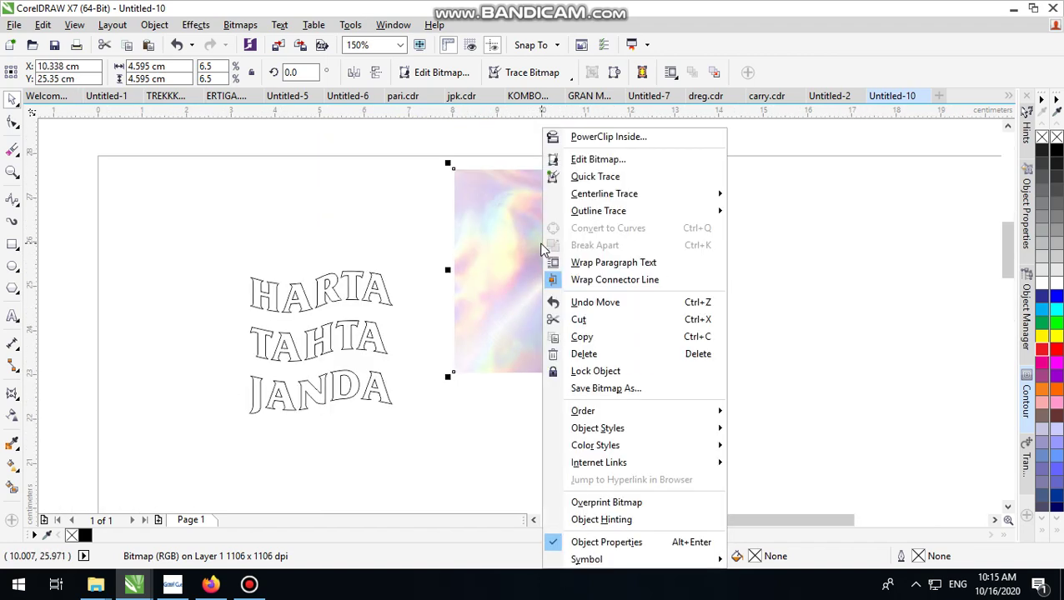
left_click(372, 211)
left_click(351, 287)
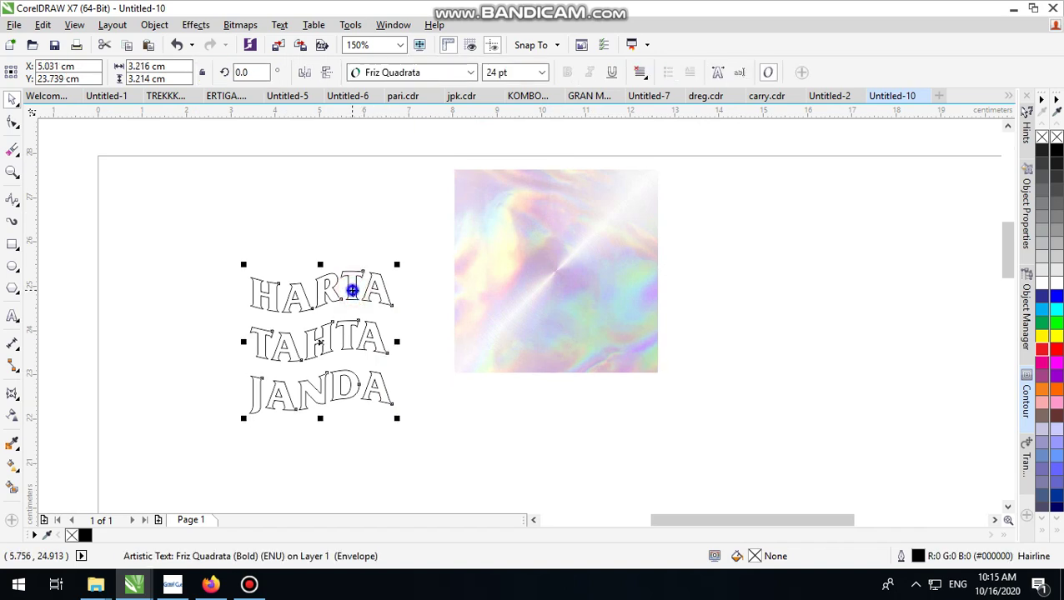
right_click(353, 292)
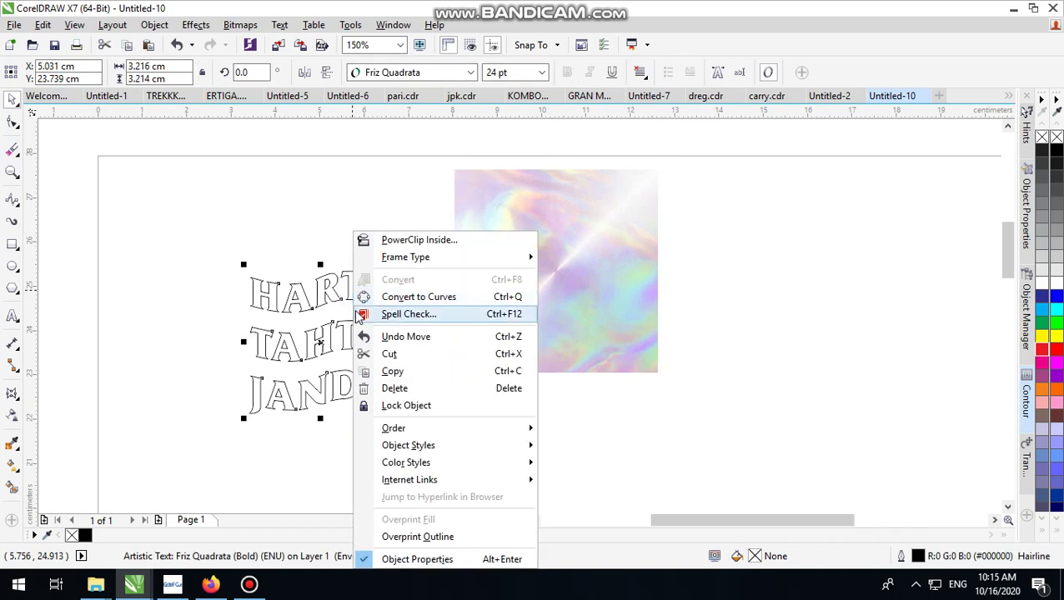
left_click(442, 297)
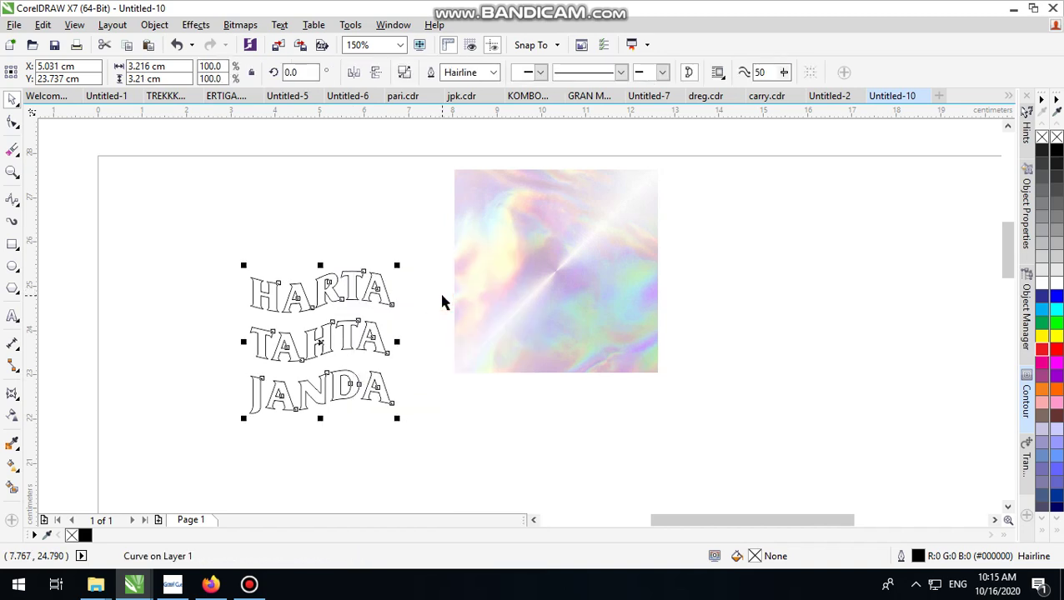
- PowerClip the holographic texture inside the HARTA TAHTA JANDA lettering
left_click(541, 268)
right_click(541, 269)
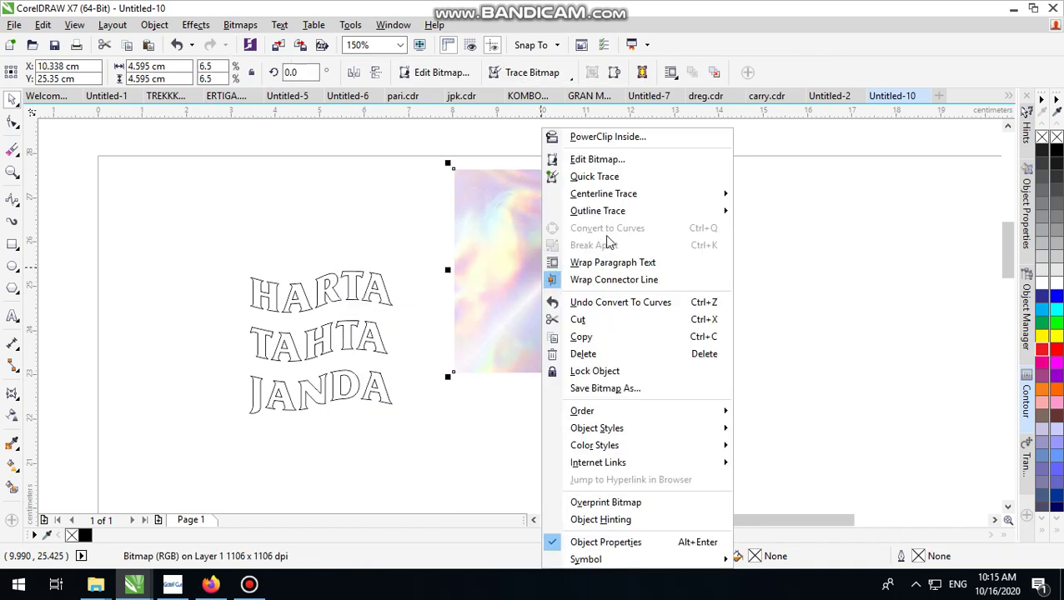
mouse_move(643, 215)
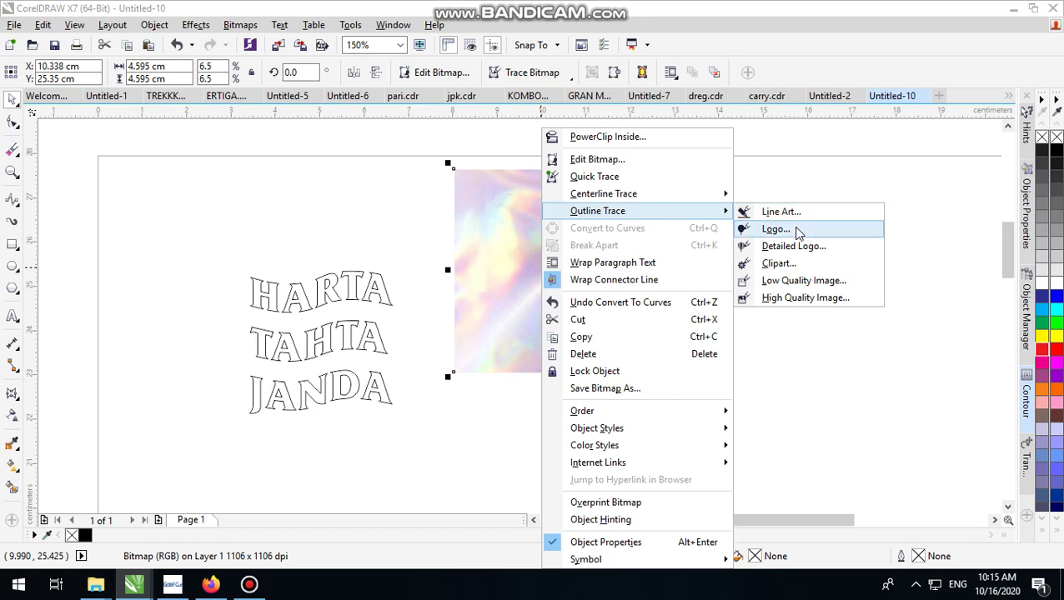
left_click(630, 130)
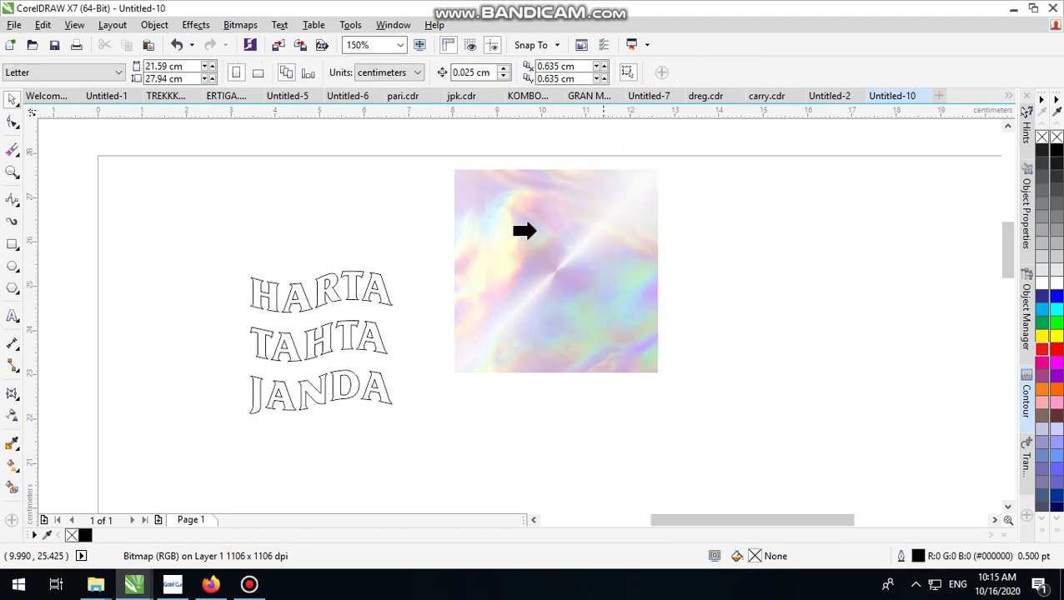
left_click(351, 283)
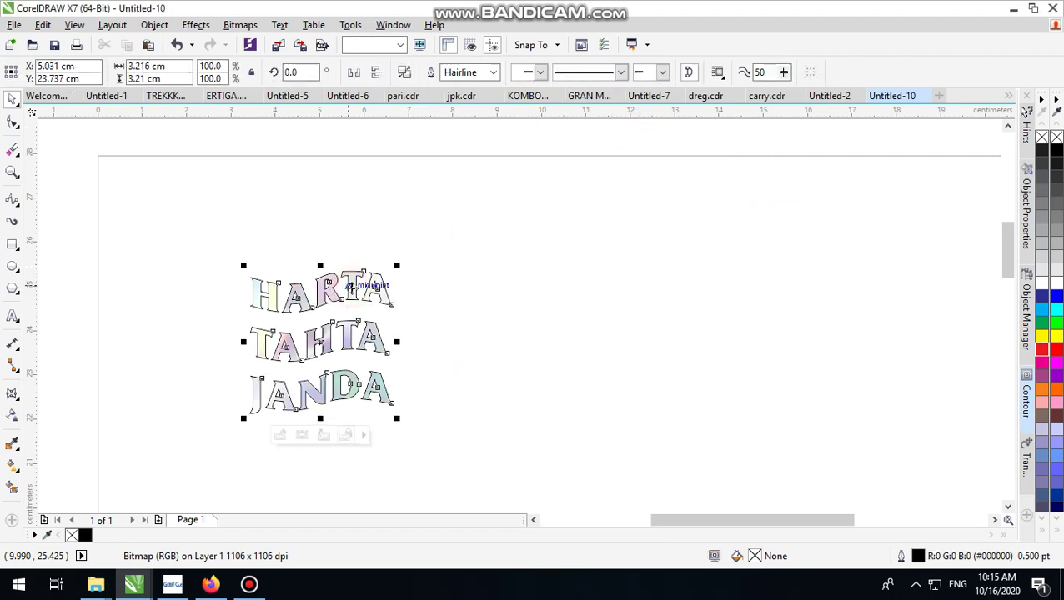
- Examine the holographic fill across the HARTA TAHTA JANDA letters up close and from farther away
scroll(271, 384, "up", 2)
scroll(278, 280, "down", 2)
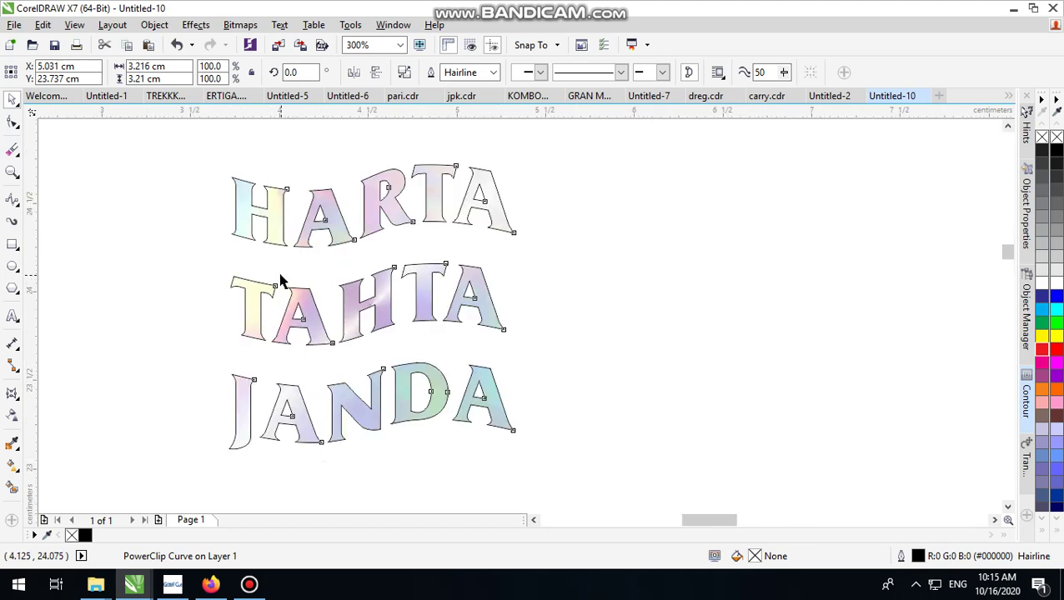
scroll(600, 316, "up", 3)
scroll(677, 290, "down", 2)
scroll(765, 234, "up", 1)
left_click(765, 234)
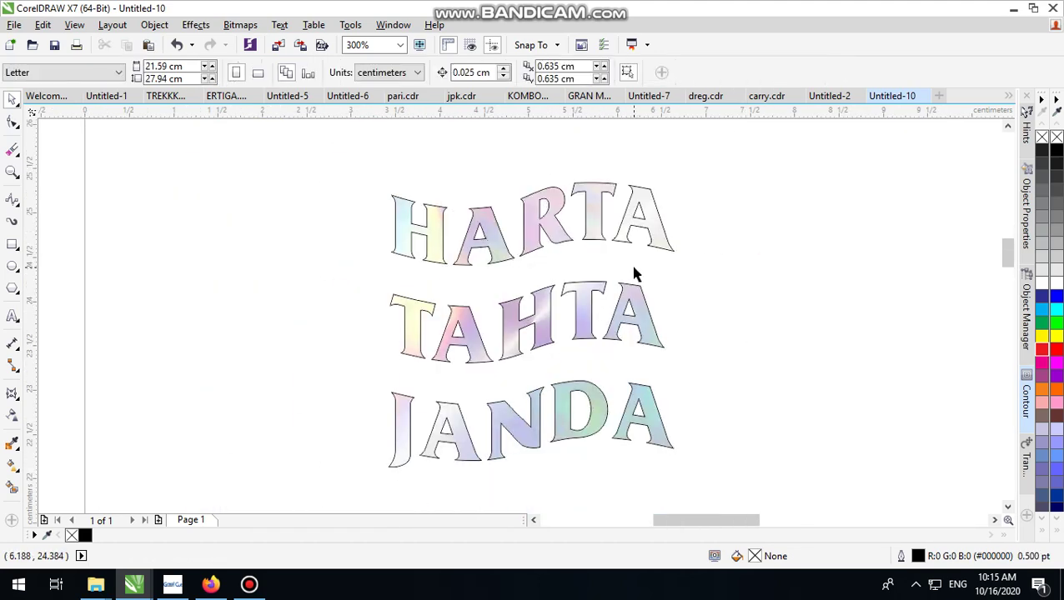
scroll(622, 278, "up", 2)
scroll(543, 208, "down", 2)
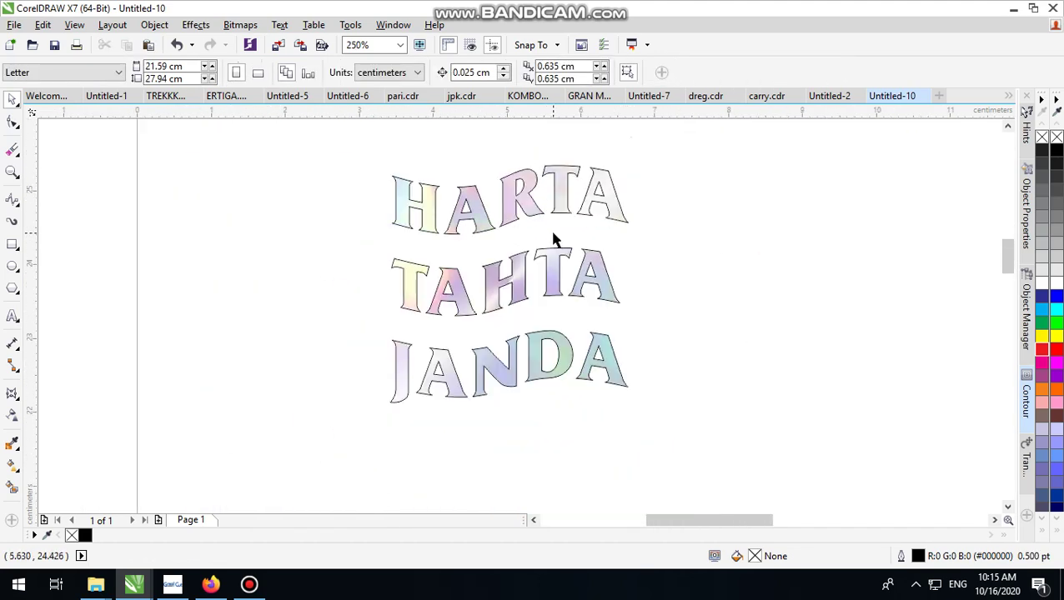
scroll(553, 238, "up", 2)
scroll(554, 238, "down", 2)
left_click(769, 172)
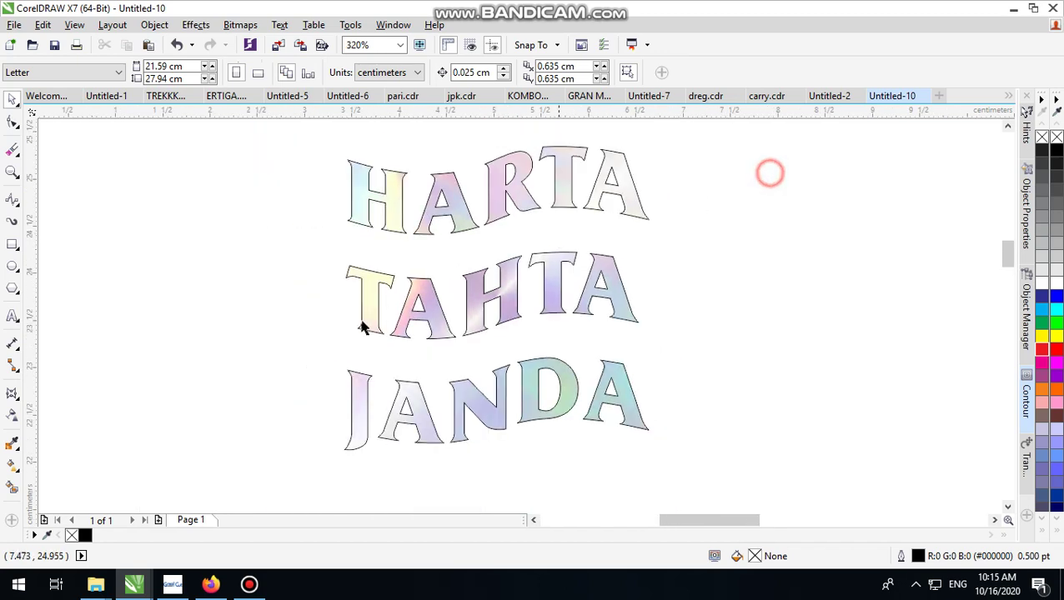
scroll(364, 330, "down", 2)
left_click(571, 297)
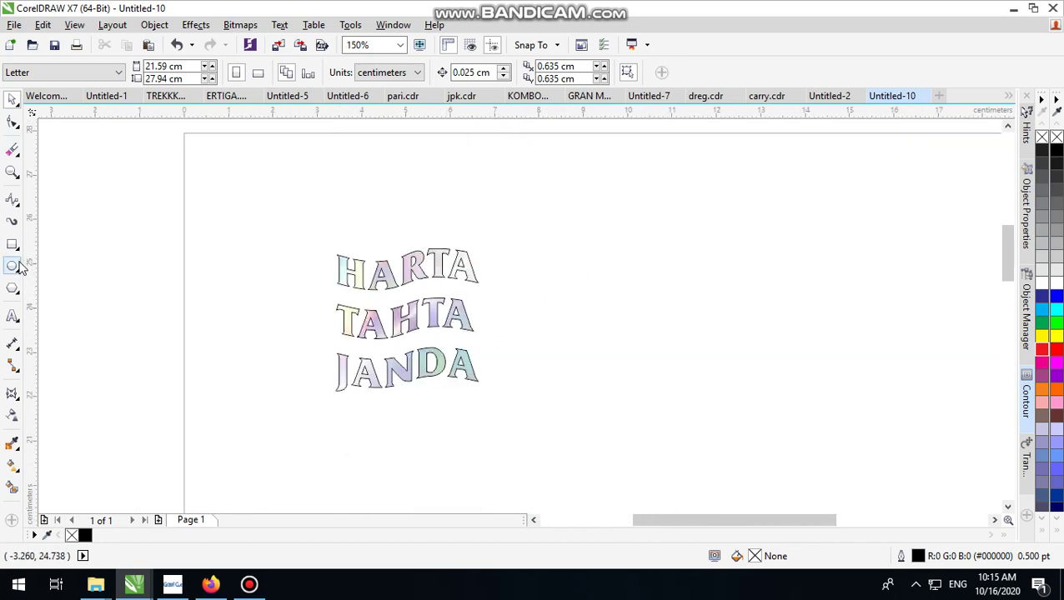
- Draw a rectangle about 24.4 by 12.5 cm over the lettering and fill it with black
scroll(275, 217, "down", 2)
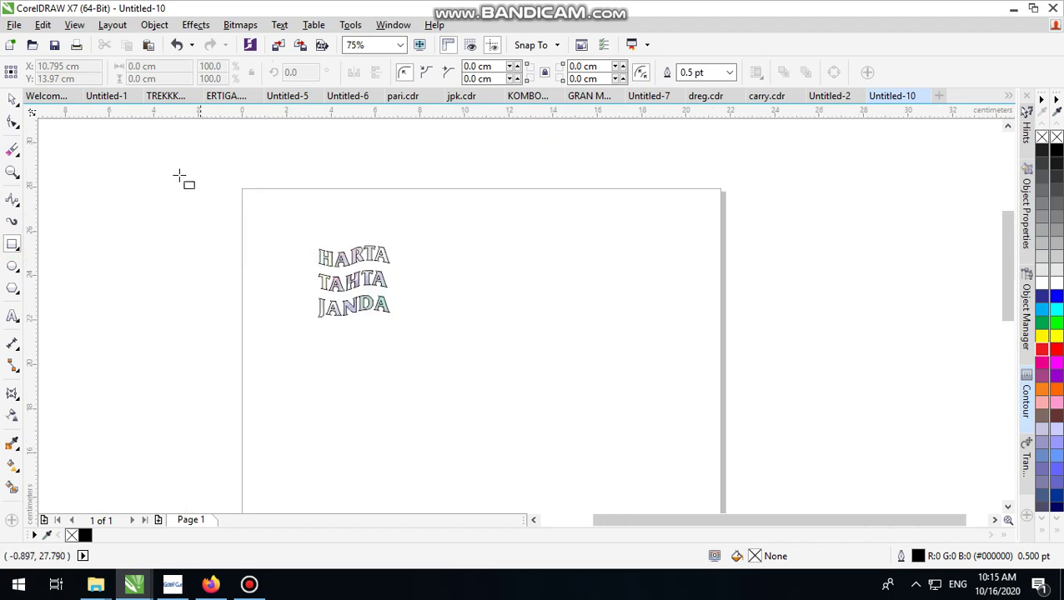
left_click_drag(164, 167, 706, 443)
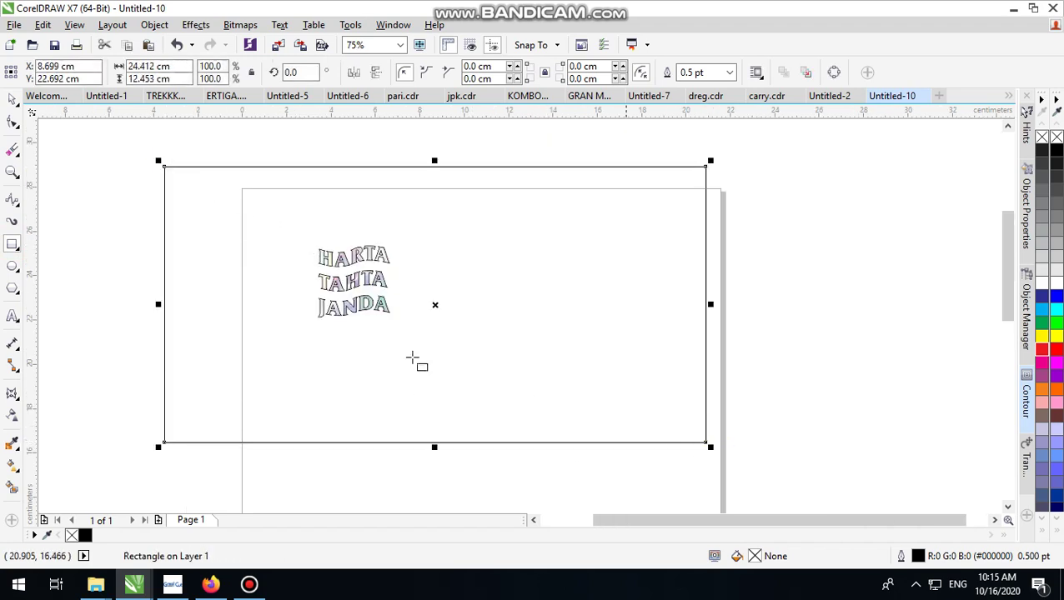
left_click(11, 98)
left_click(1057, 150)
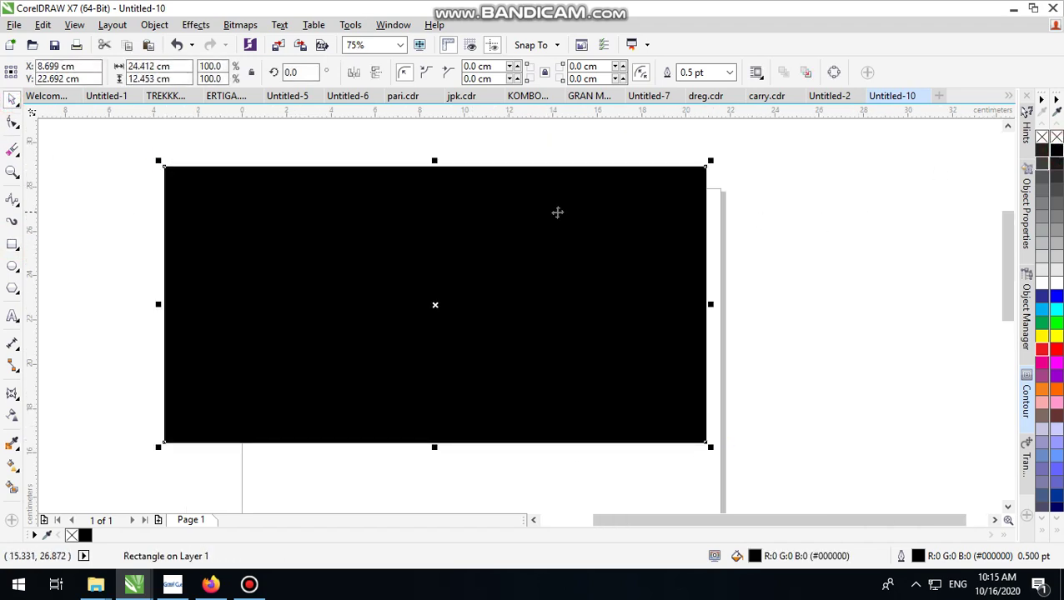
- Send the black rectangle to the back of the page, behind the holographic lettering
right_click(555, 211)
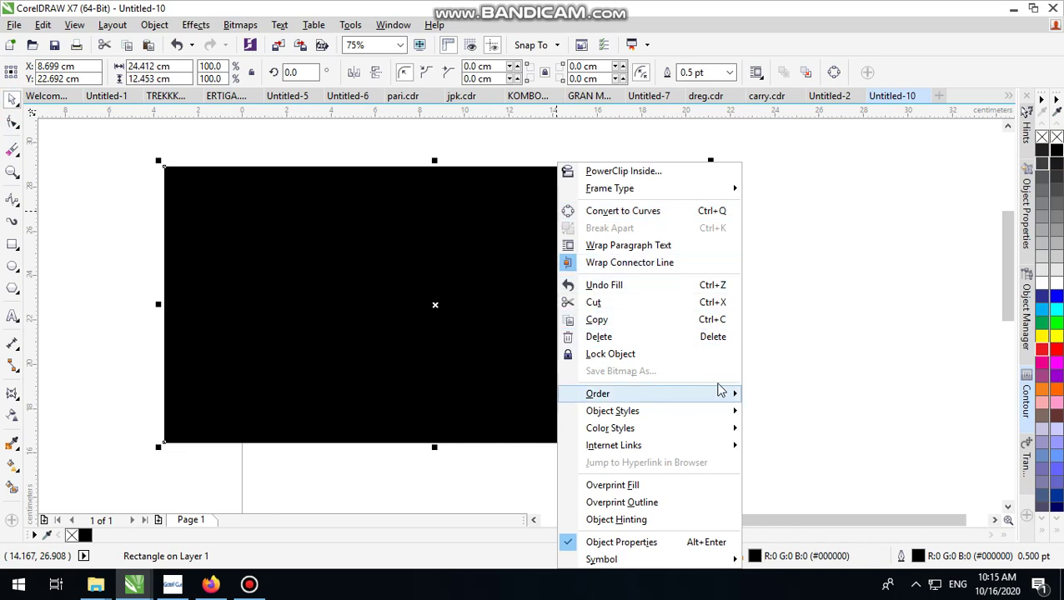
mouse_move(717, 391)
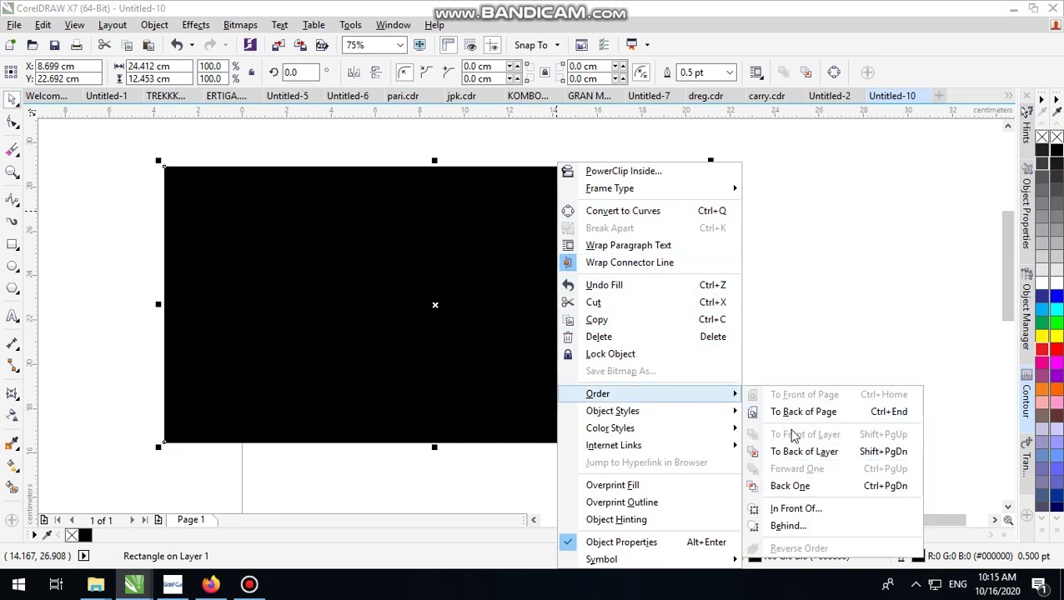
left_click(791, 413)
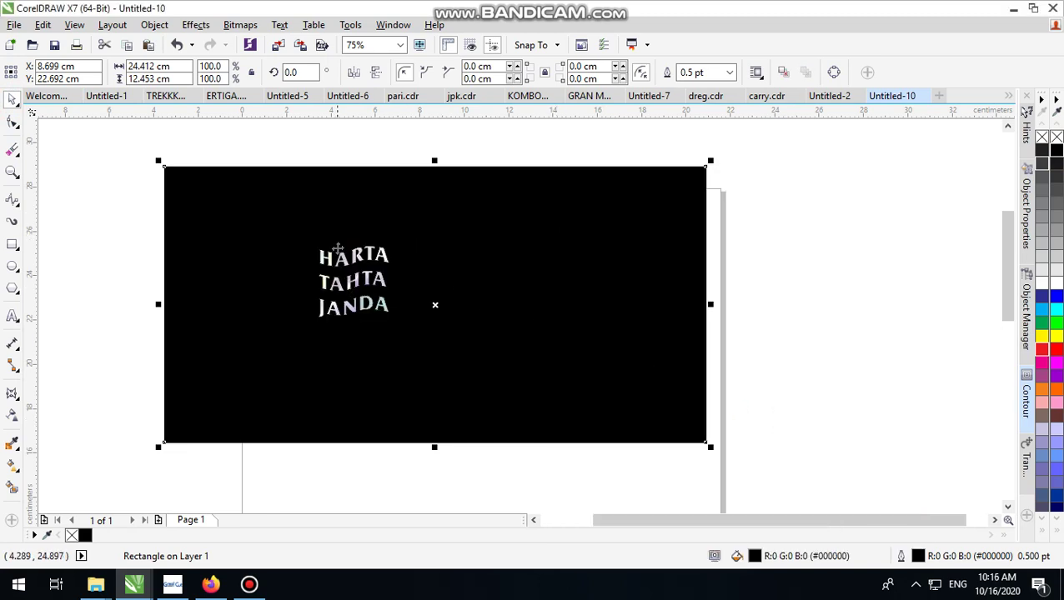
scroll(338, 248, "up", 2)
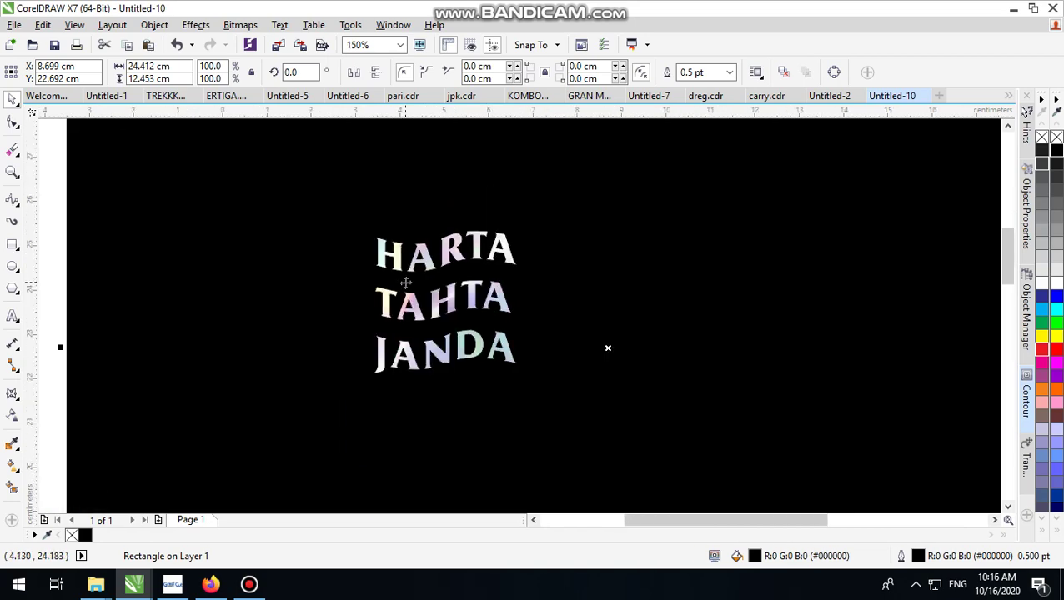
scroll(406, 284, "down", 1)
left_click(548, 140)
scroll(473, 277, "up", 2)
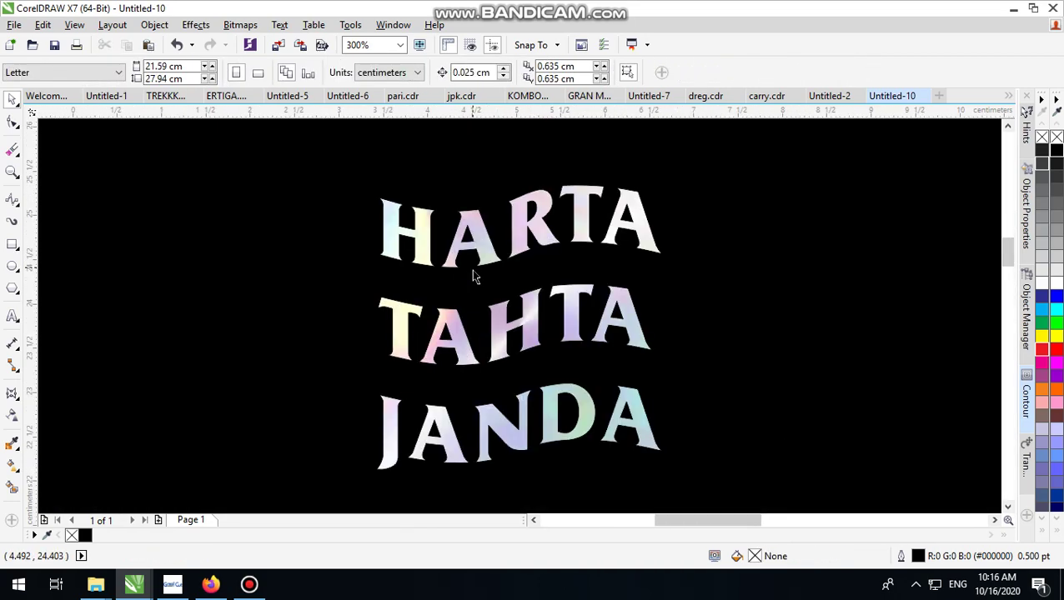
scroll(458, 279, "down", 1)
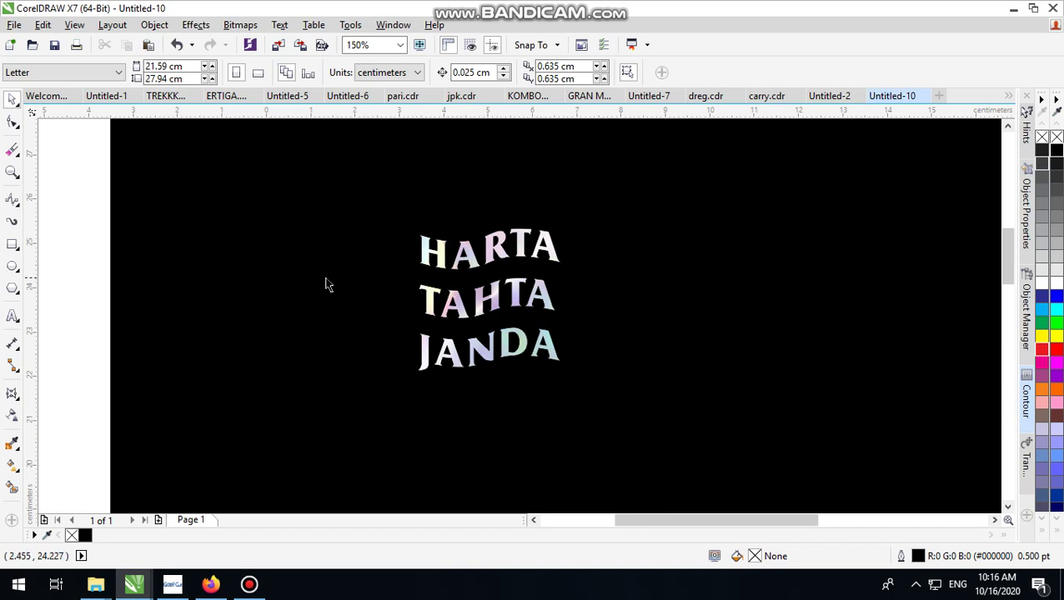
scroll(325, 284, "down", 1)
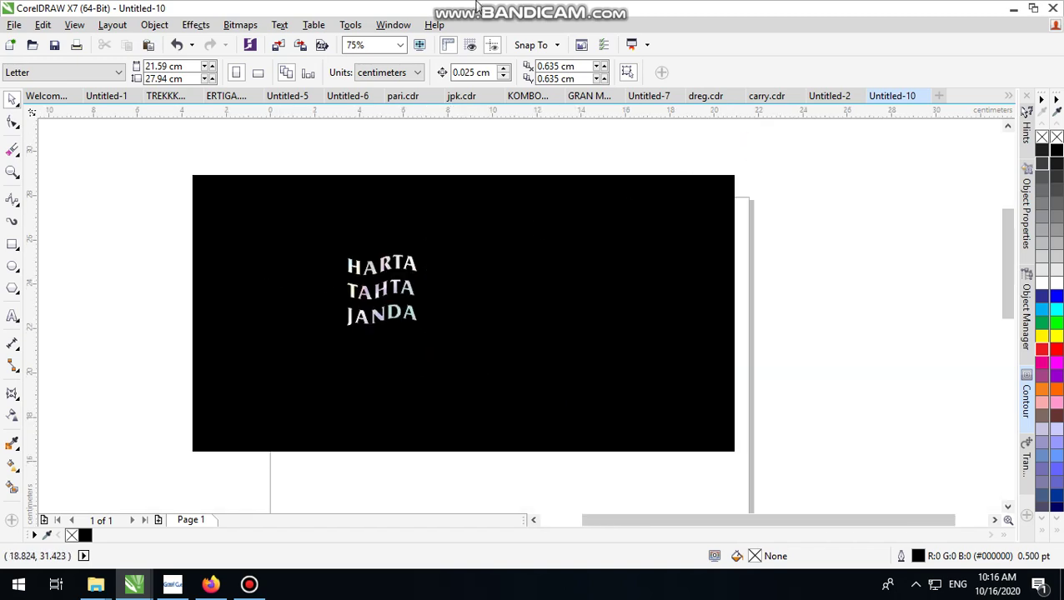
- Add the three-line text HARTA, TAHTA, NINJA on the empty area beside the black rectangle
left_click(12, 316)
left_click(833, 281)
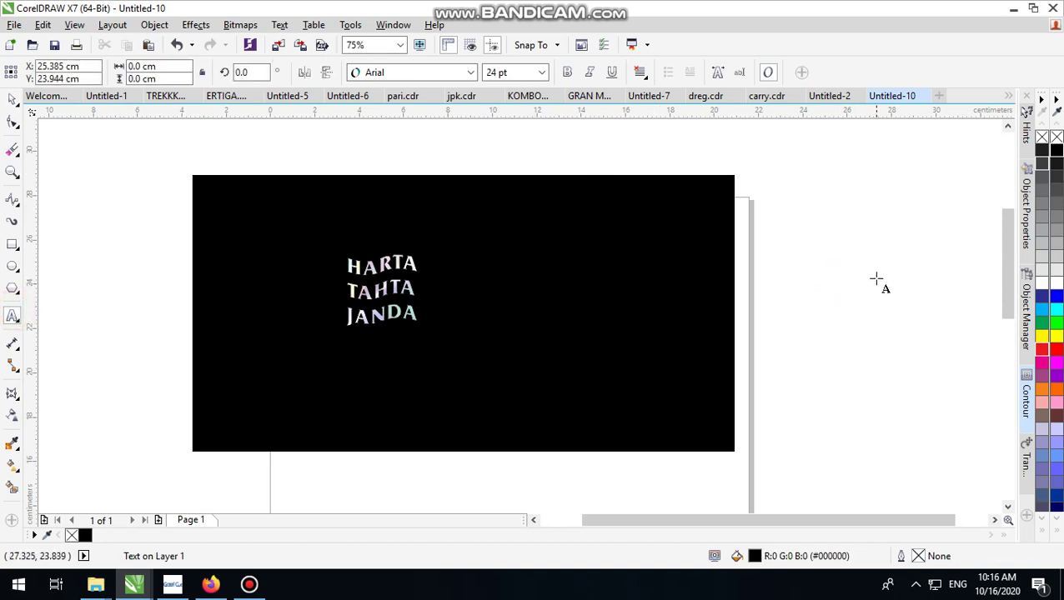
scroll(852, 278, "up", 2)
type("HARTA")
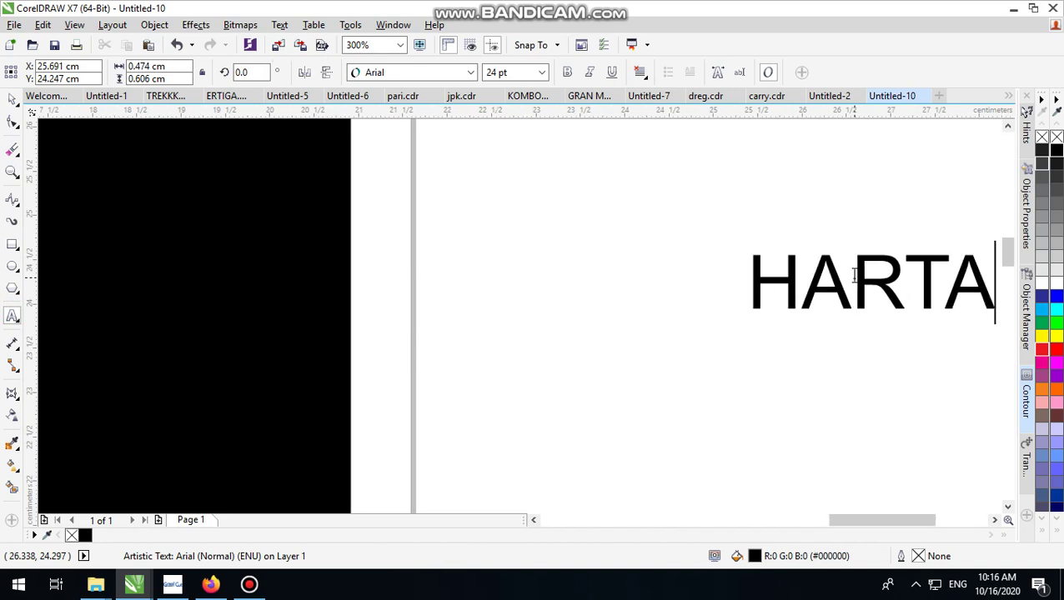
key("Return")
type("TAHTA")
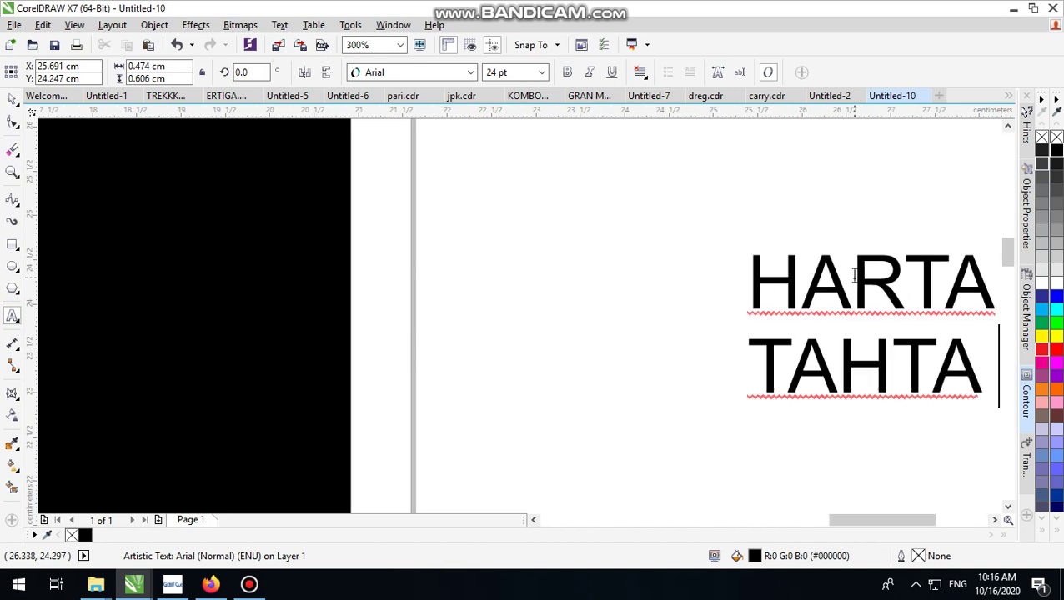
key("BackSpace")
key("Return")
type("NINJA")
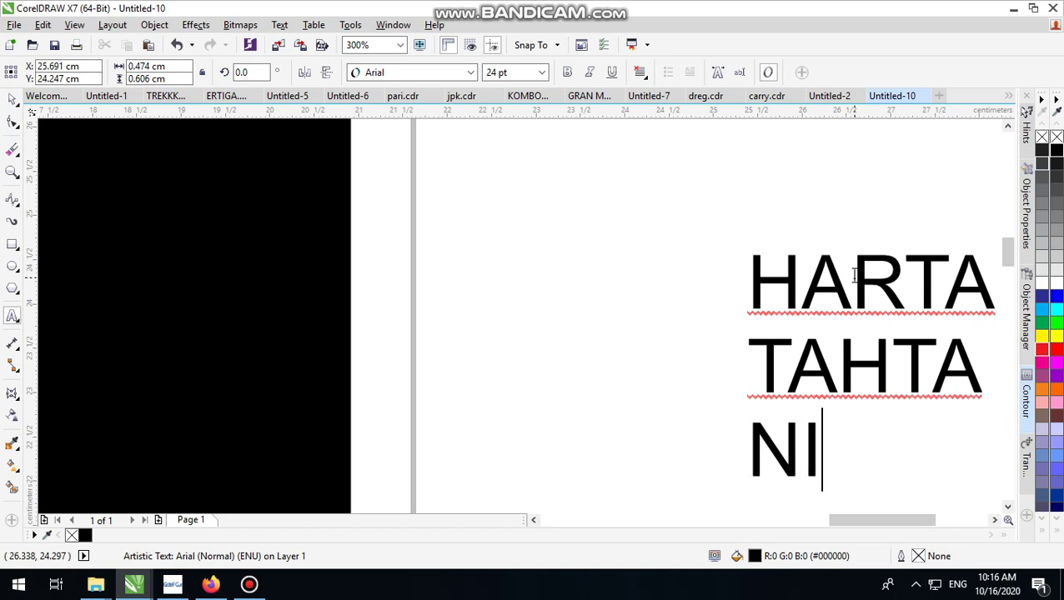
left_click(12, 98)
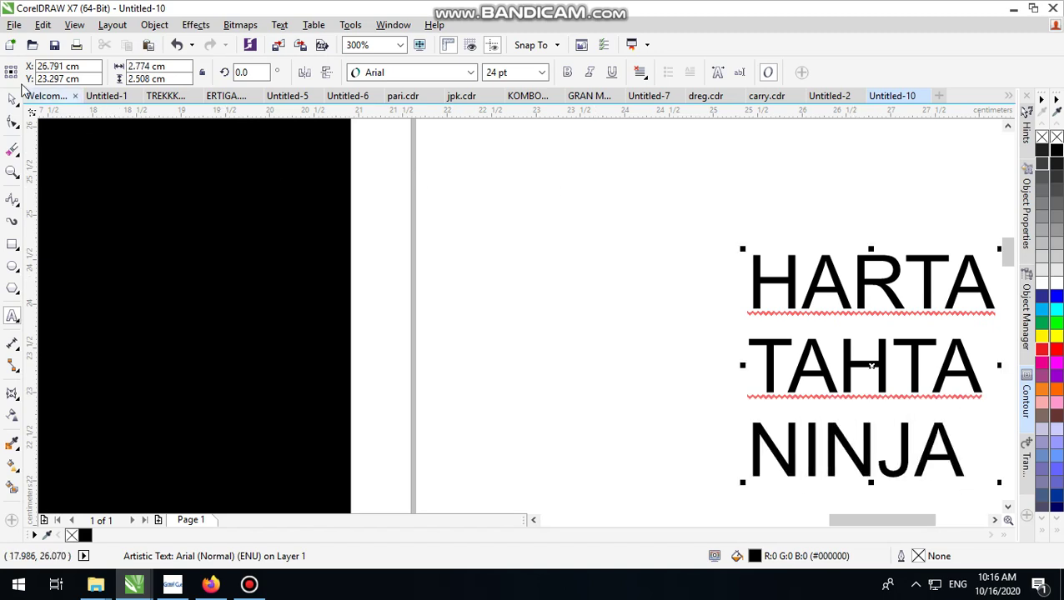
- Fill the HARTA TAHTA NINJA text with light gray (#E6E6E6) and move it onto the black background beside the holographic lettering
left_click(1056, 275)
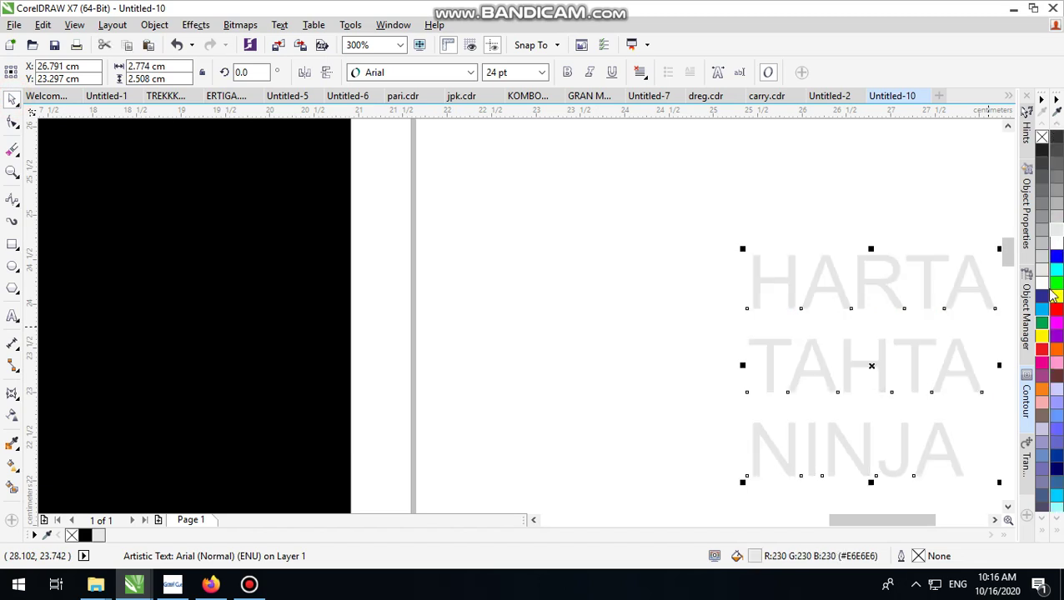
scroll(830, 309, "down", 2)
left_click_drag(520, 296, 419, 294)
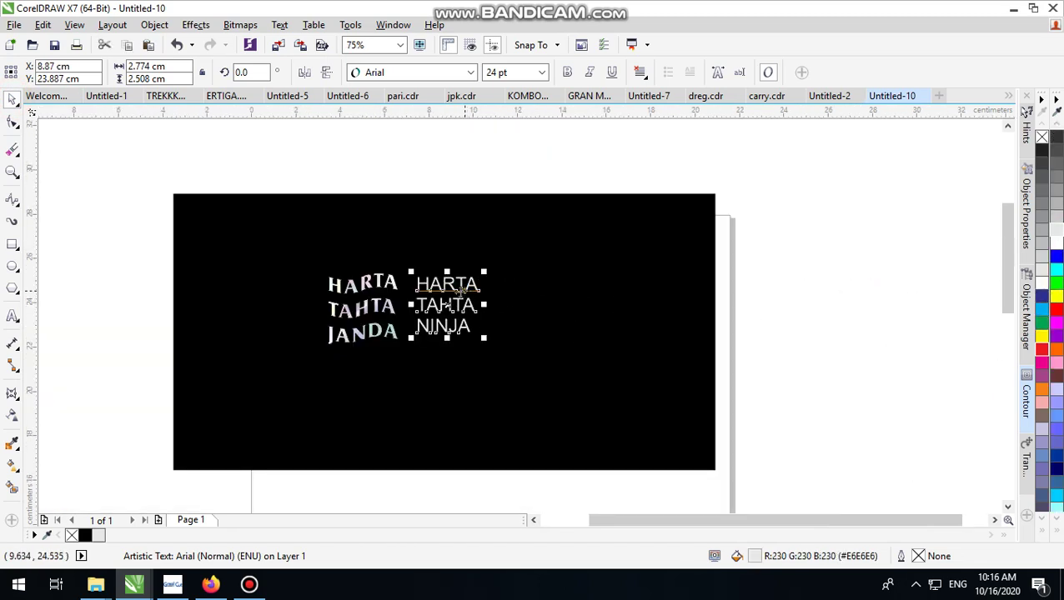
scroll(451, 286, "up", 2)
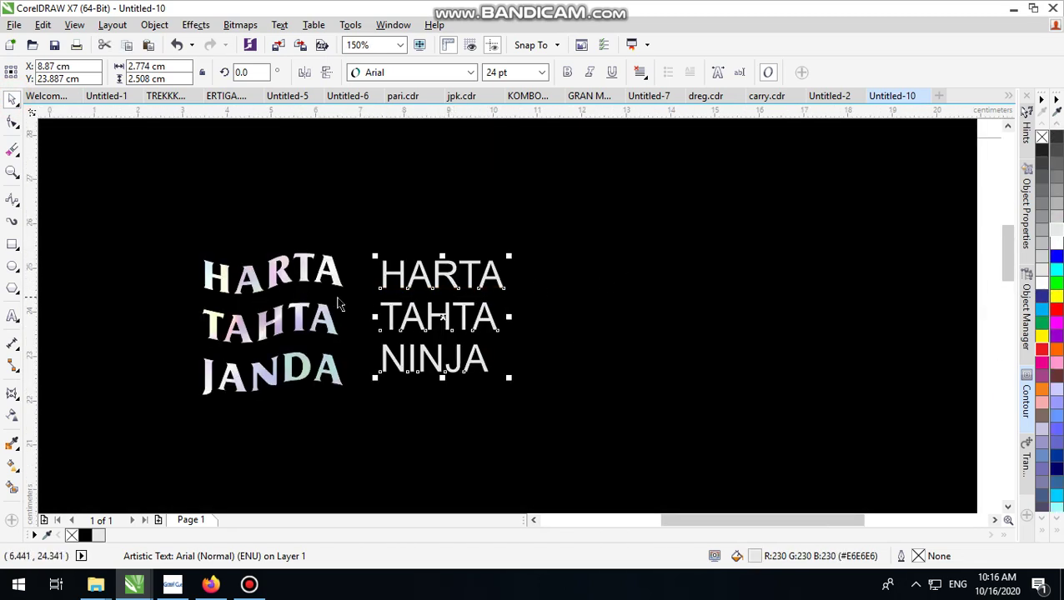
scroll(338, 304, "up", 2)
scroll(759, 256, "down", 2)
scroll(655, 264, "up", 2)
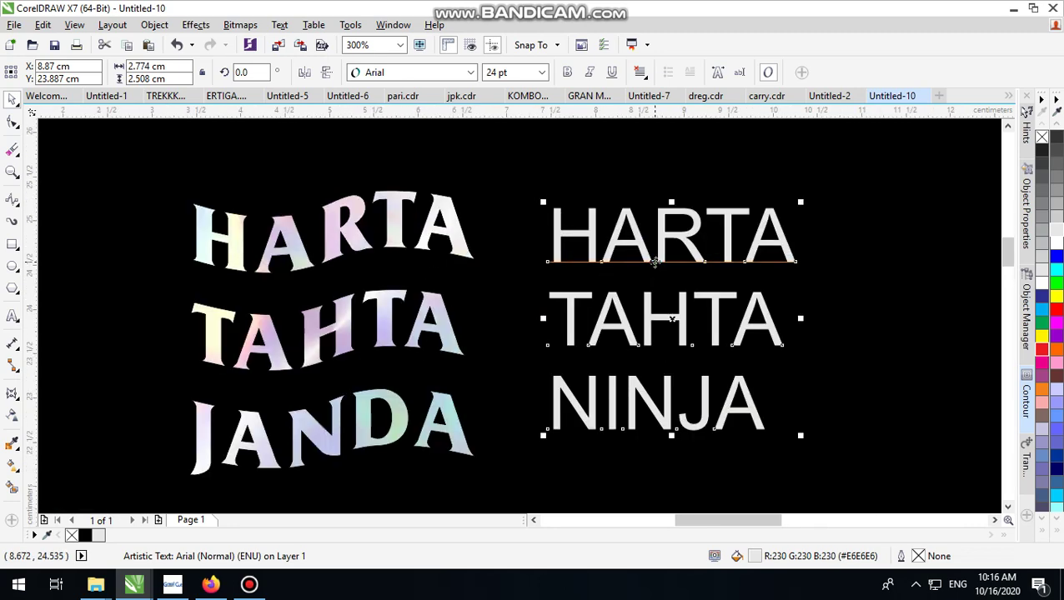
scroll(479, 272, "down", 2)
scroll(490, 314, "down", 2)
left_click(580, 166)
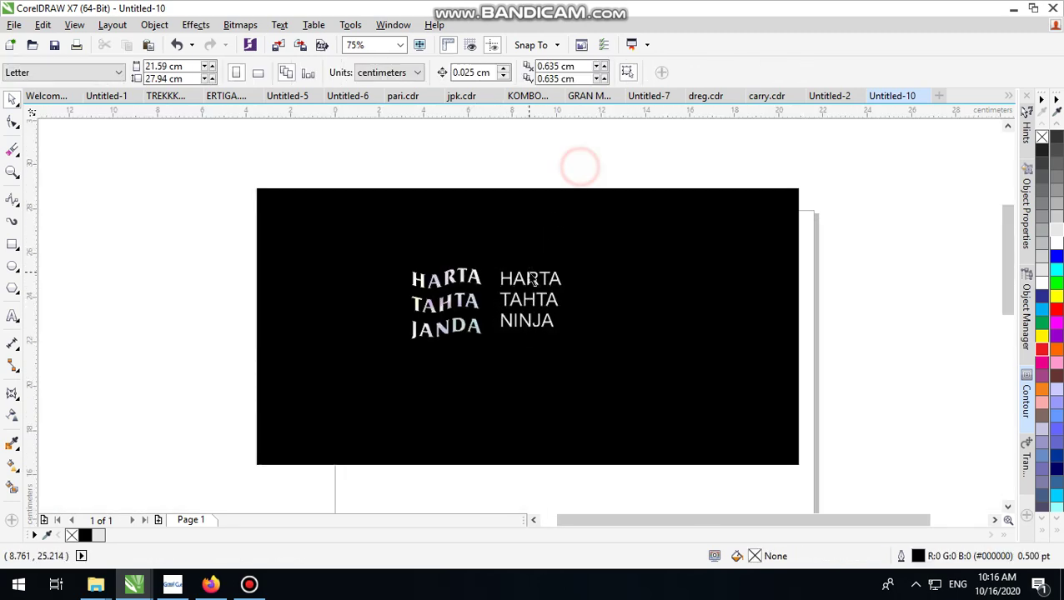
- Set the HARTA TAHTA NINJA text in the Friz Quadrata font and shift it slightly away from the holographic lettering
scroll(526, 279, "up", 2)
left_click(524, 282)
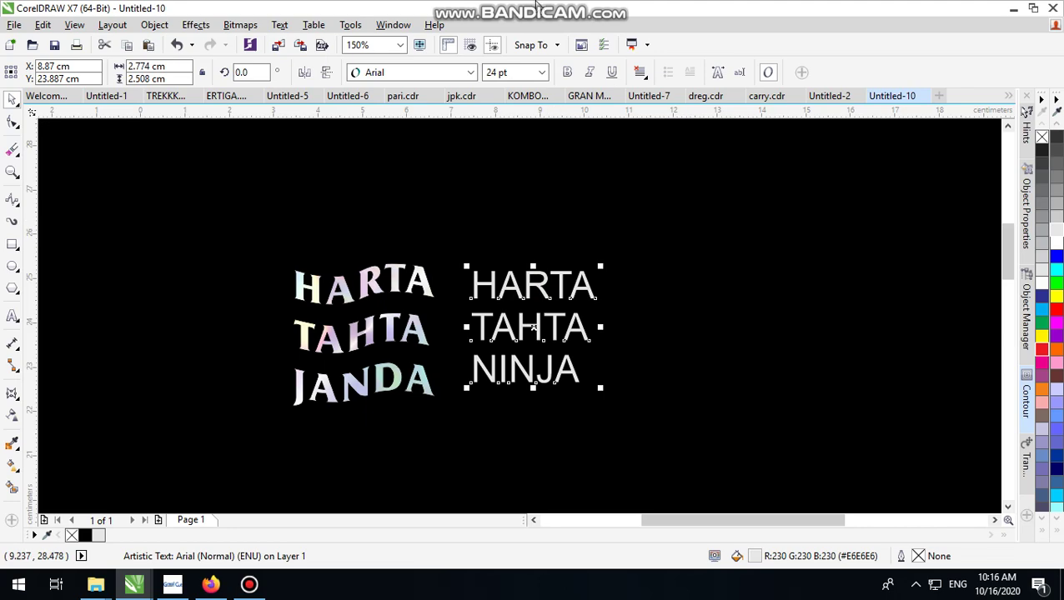
left_click(470, 73)
left_click(408, 105)
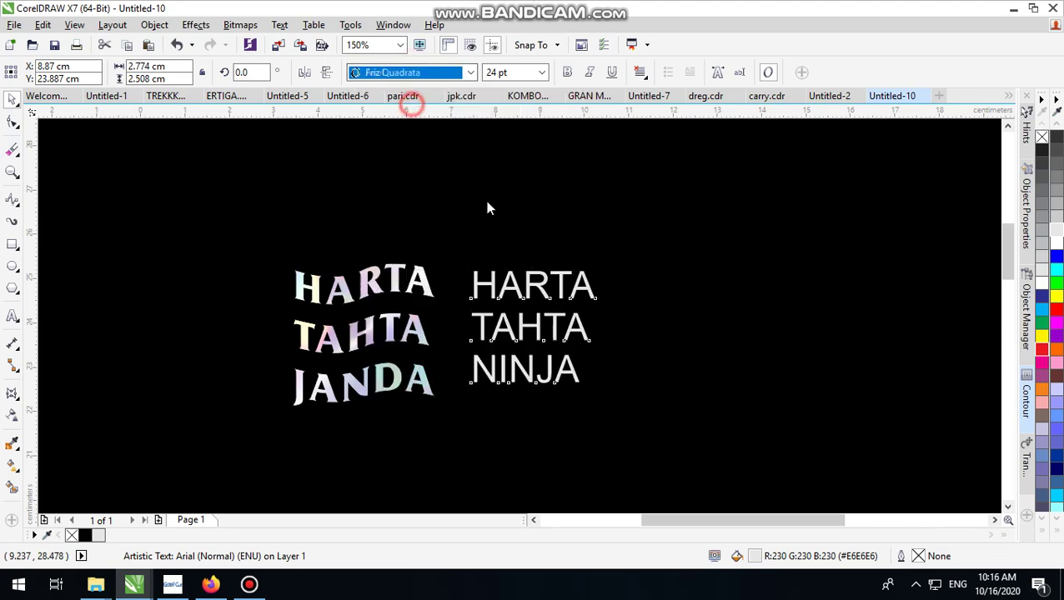
scroll(575, 317, "up", 2)
scroll(506, 244, "down", 2)
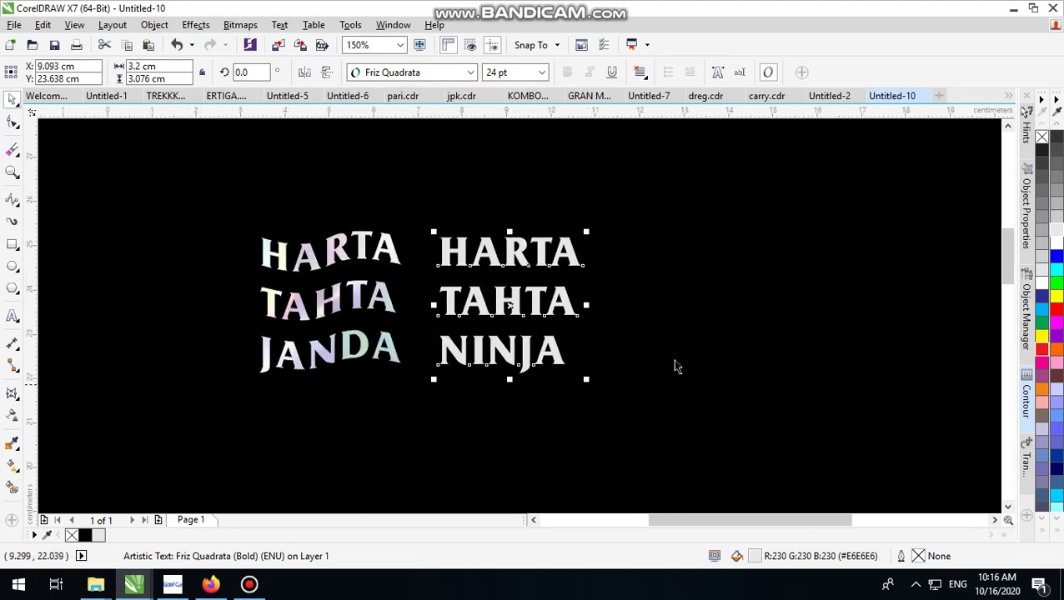
left_click_drag(500, 259, 506, 251)
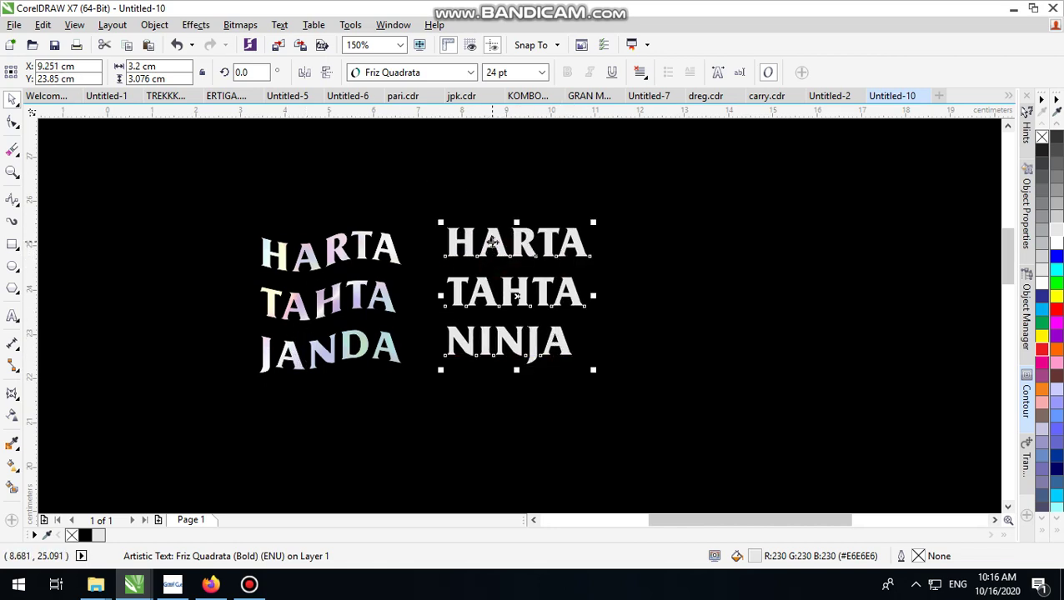
- Break the HARTA TAHTA NINJA text apart into separate lines and center-align the three lines with each other
left_click(492, 242, "ctrl")
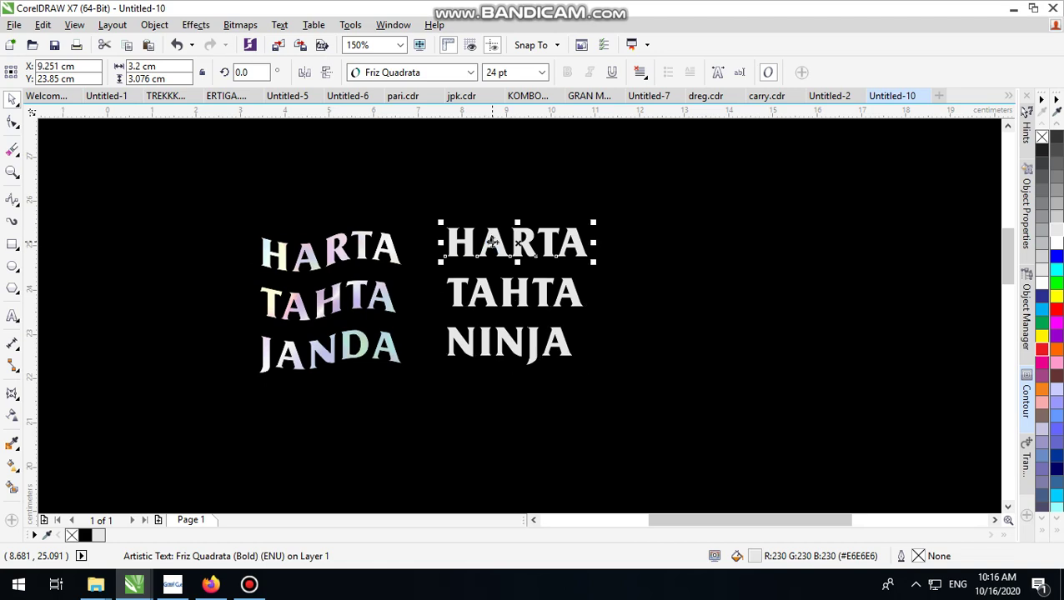
scroll(492, 241, "down", 2)
scroll(455, 233, "up", 1)
left_click_drag(431, 163, 574, 397)
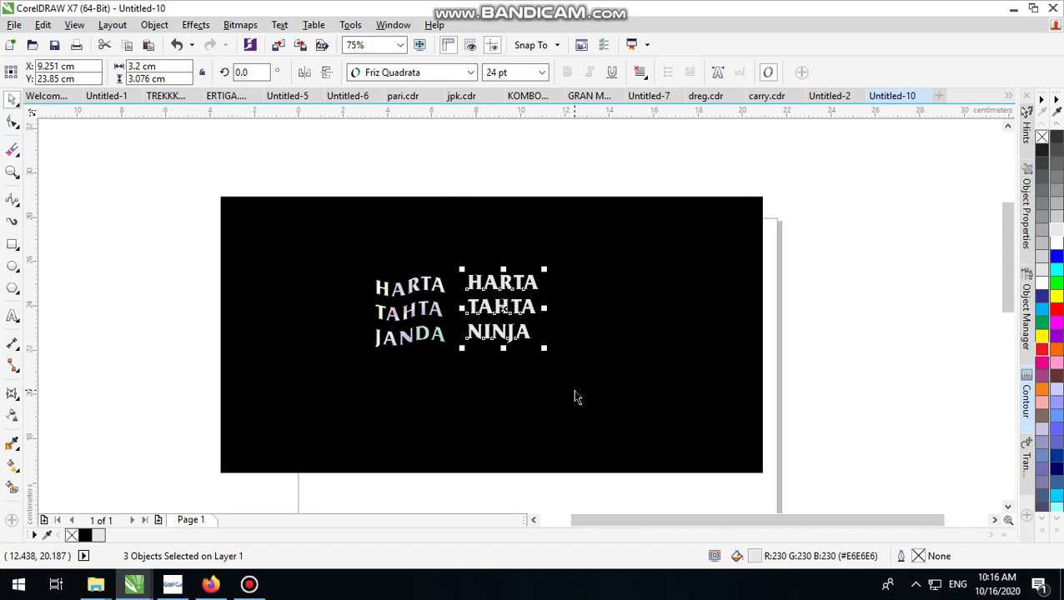
scroll(497, 333, "up", 3)
scroll(503, 360, "down", 2)
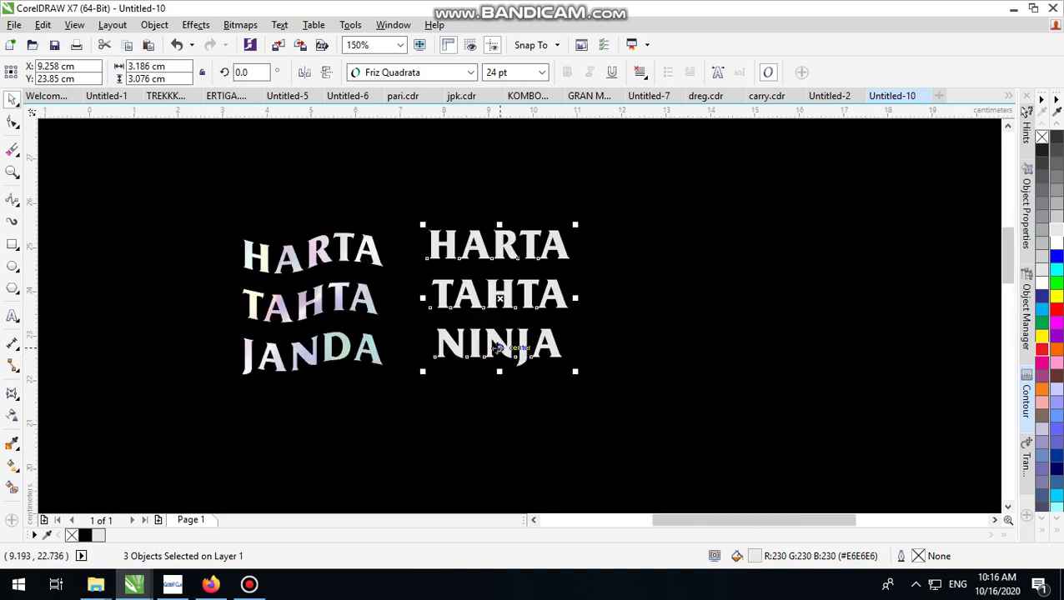
scroll(500, 358, "up", 2)
scroll(500, 360, "down", 2)
scroll(384, 355, "up", 1)
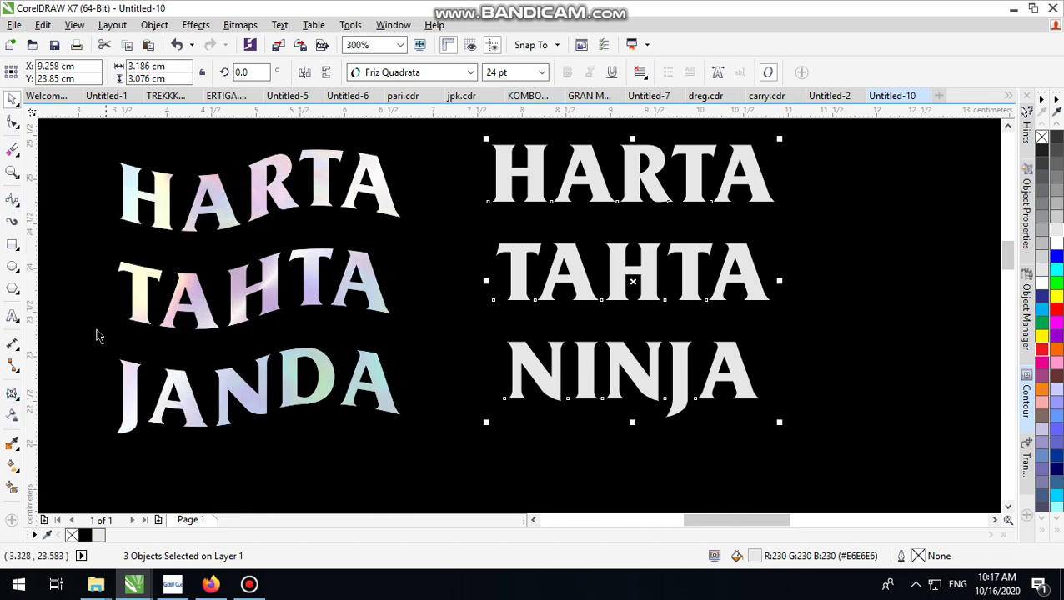
left_click(12, 394)
left_click(597, 193)
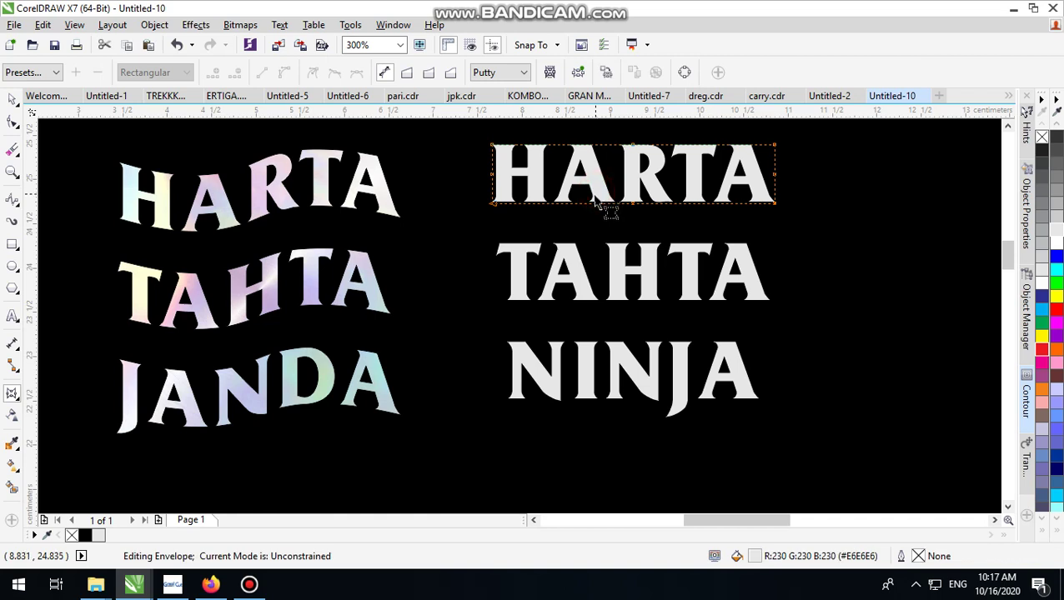
scroll(597, 202, "down", 2)
left_click(12, 98)
scroll(311, 425, "down", 1)
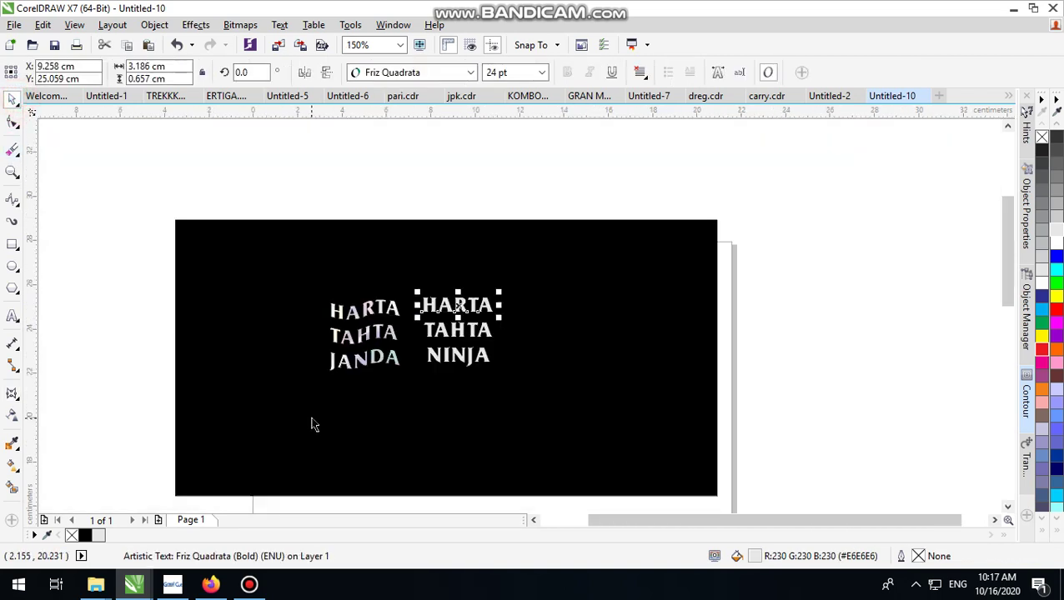
- Convert the separate HARTA, TAHTA and NINJA text lines to curves
left_click_drag(372, 180, 531, 408)
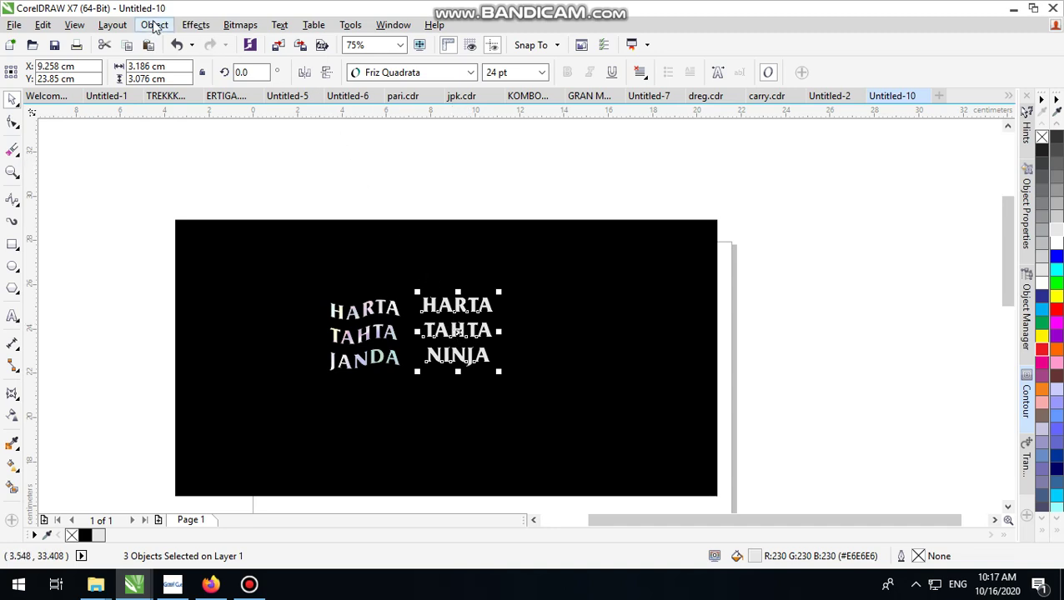
right_click(451, 305)
left_click(389, 145)
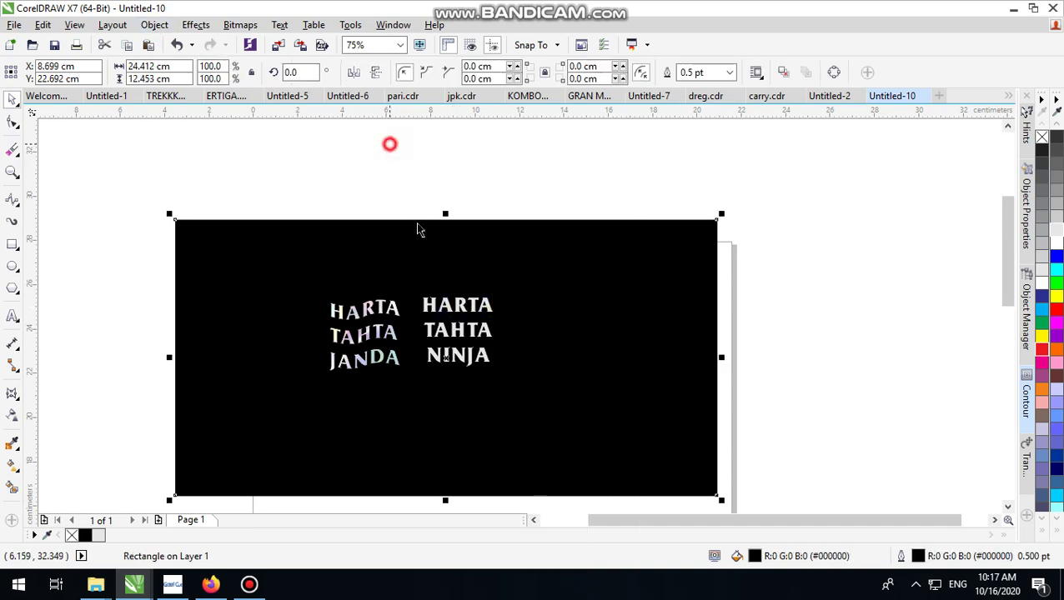
left_click(382, 163)
left_click_drag(442, 279, 479, 375)
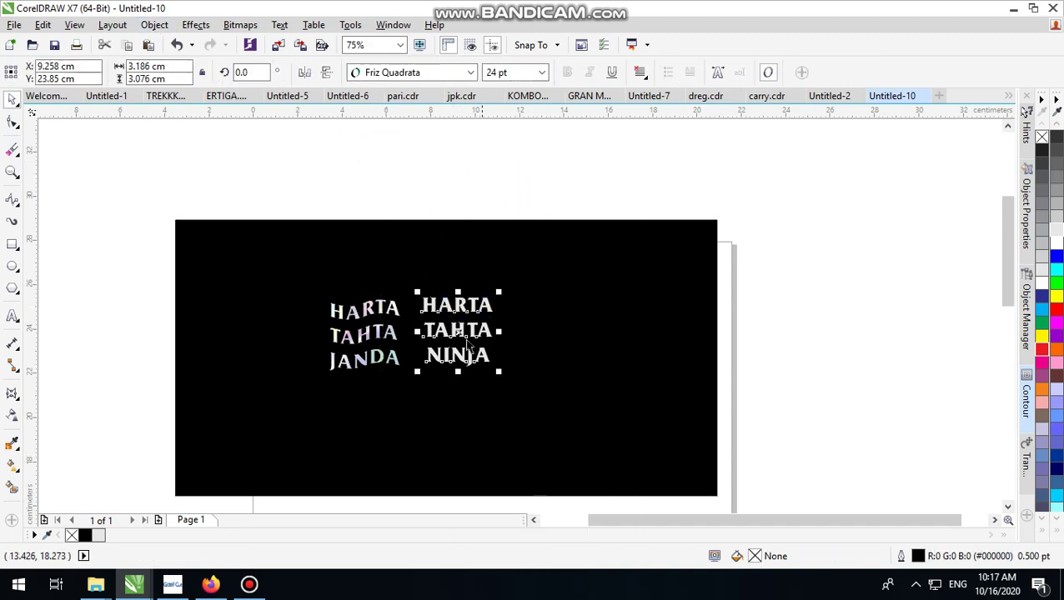
right_click(446, 305)
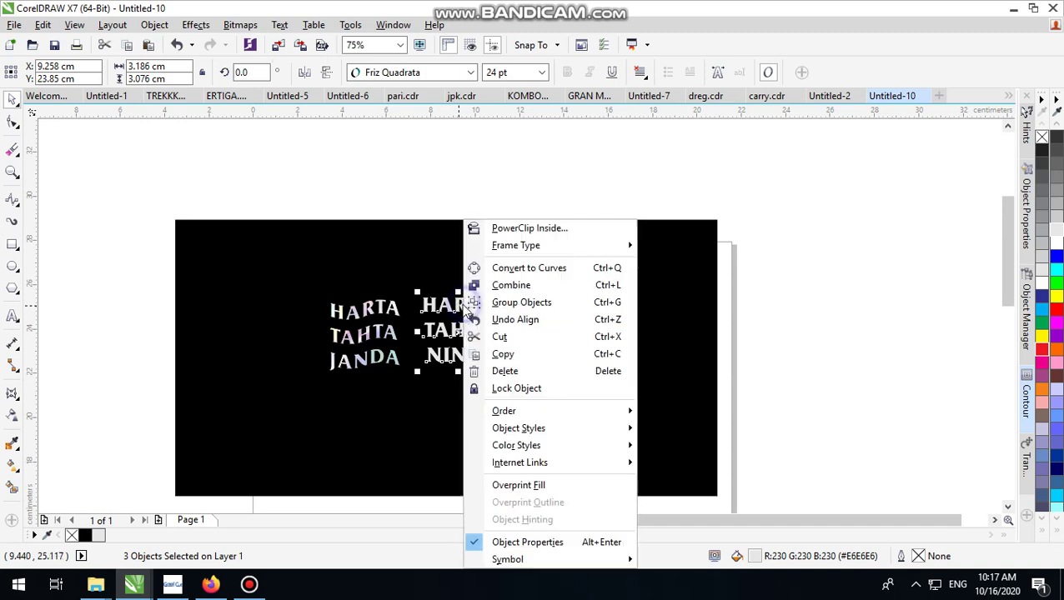
left_click(540, 271)
- Combine the HARTA, TAHTA and NINJA curves into a single curve object
scroll(460, 328, "up", 2)
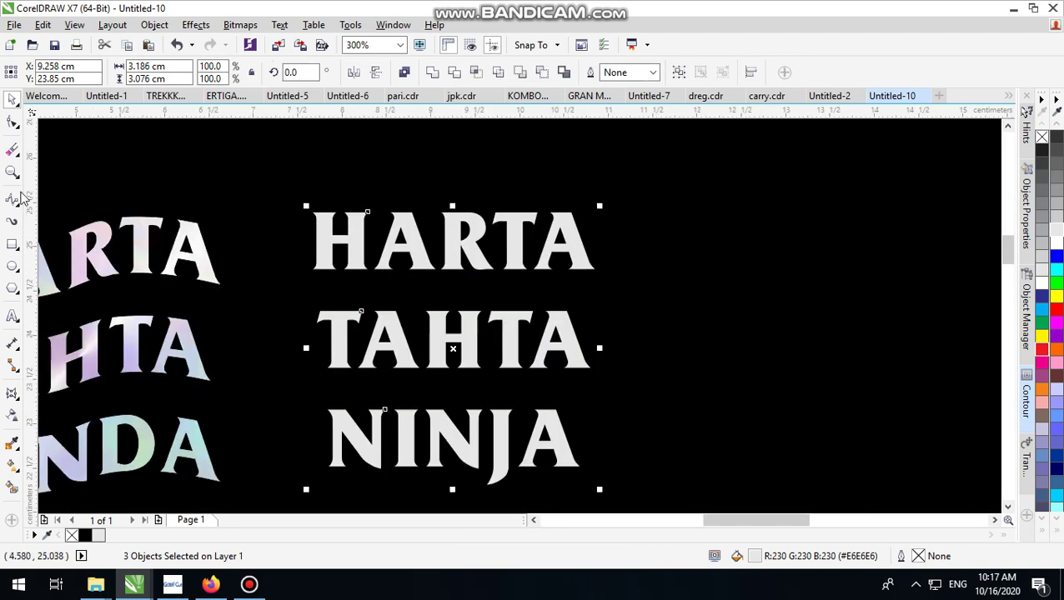
left_click(13, 242)
left_click(10, 388)
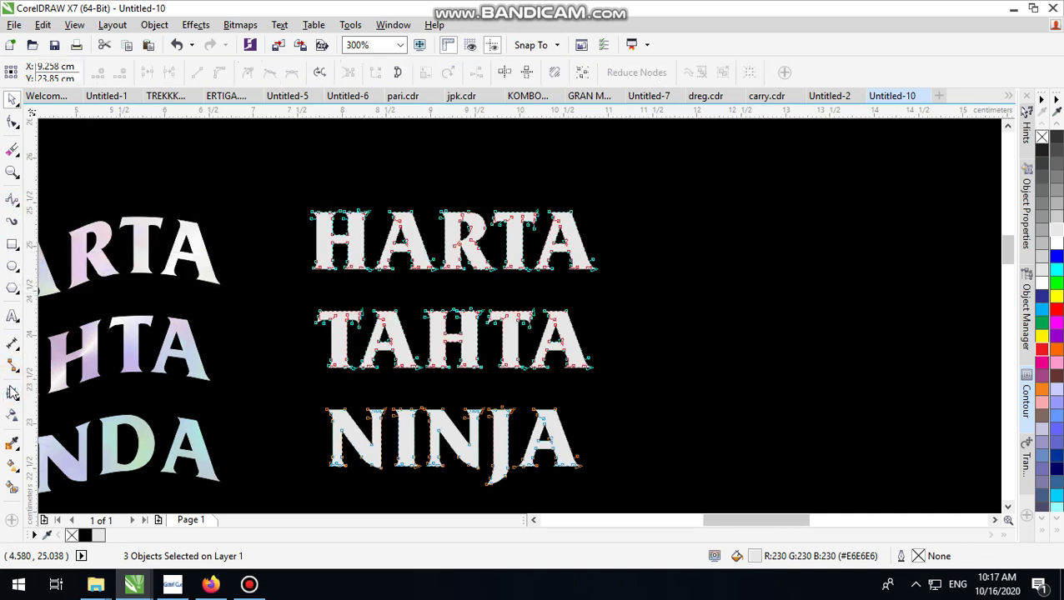
left_click(12, 99)
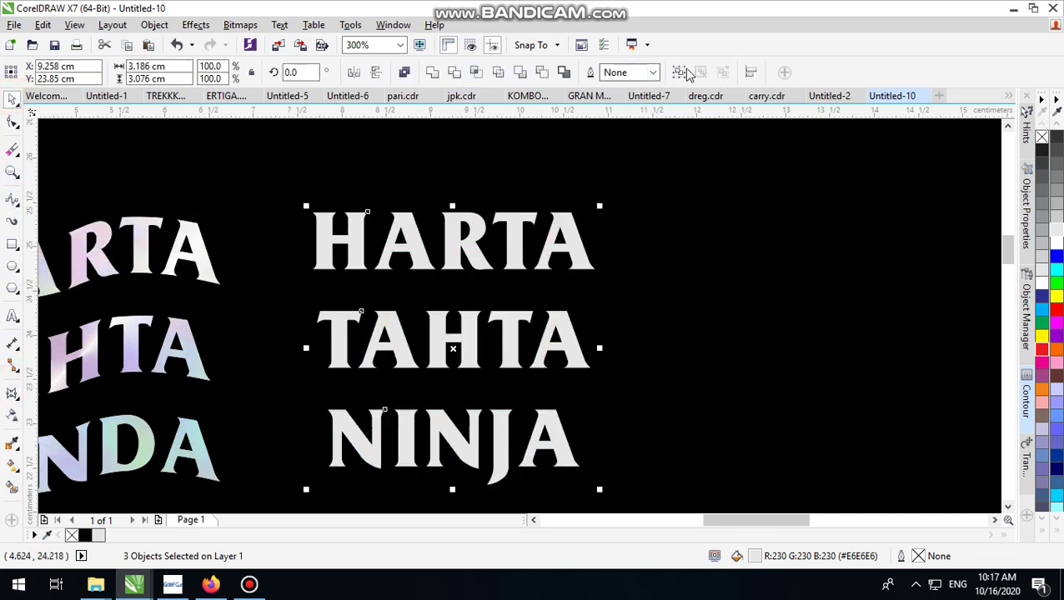
left_click(405, 73)
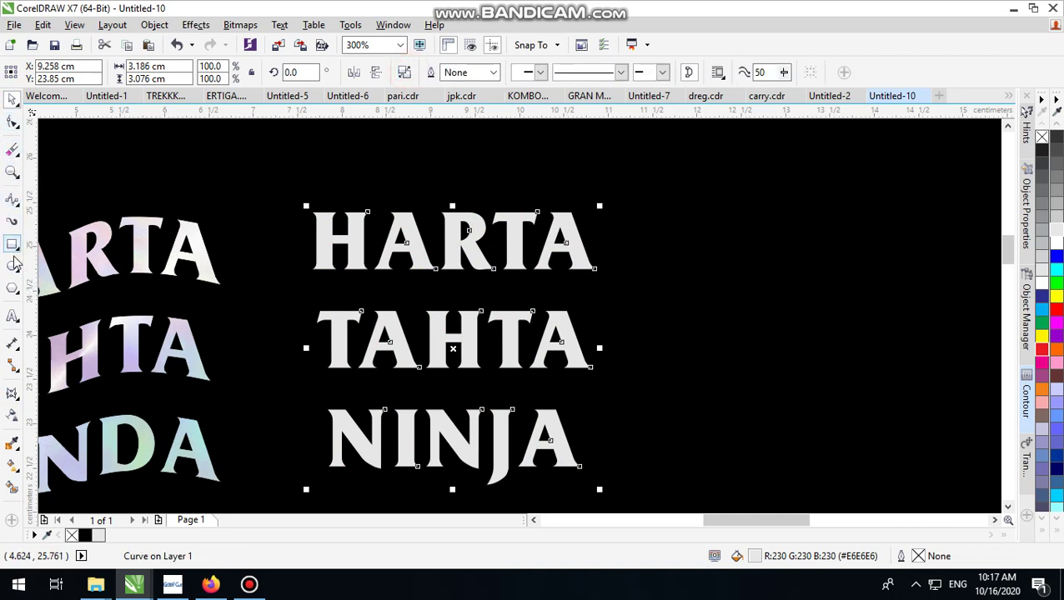
- Apply an envelope to the combined HARTA TAHTA NINJA lettering and bend its upper edge into a wave, dipping first and then rising
left_click(13, 392)
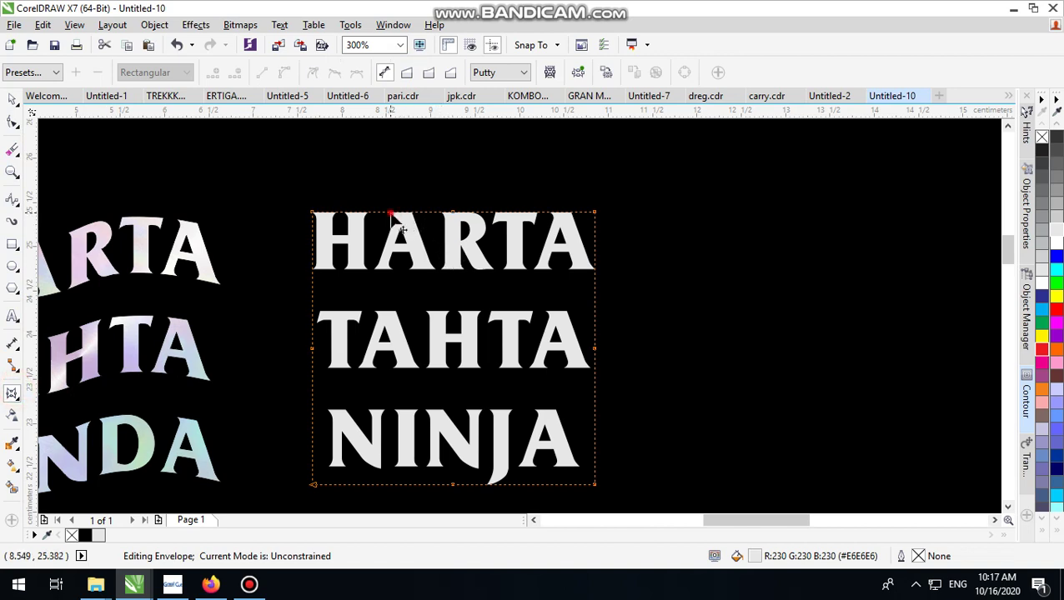
left_click_drag(392, 216, 395, 227)
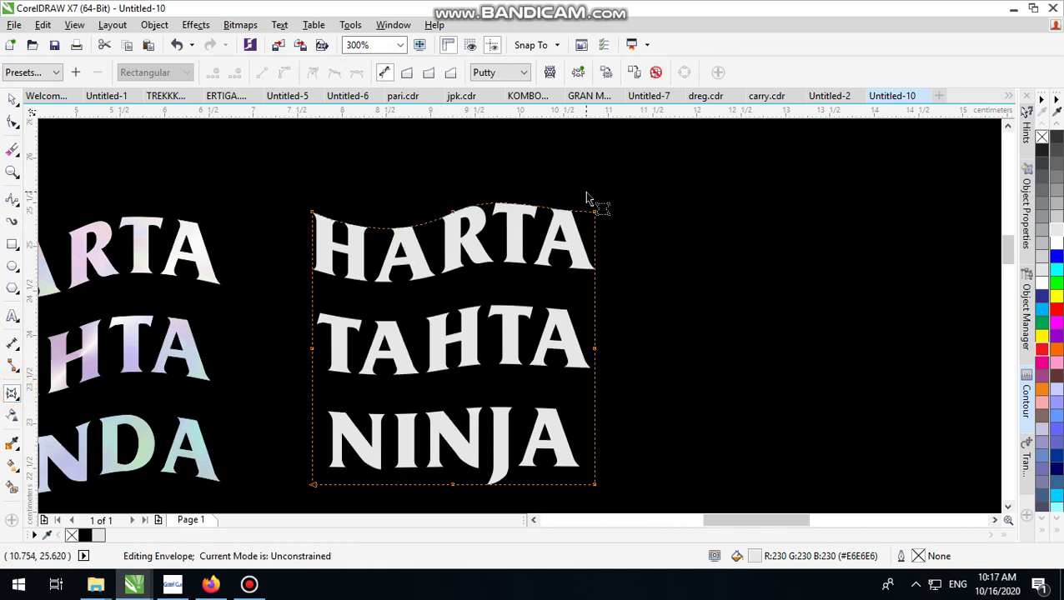
left_click(594, 213)
left_click_drag(550, 212, 561, 202)
scroll(518, 268, "down", 2)
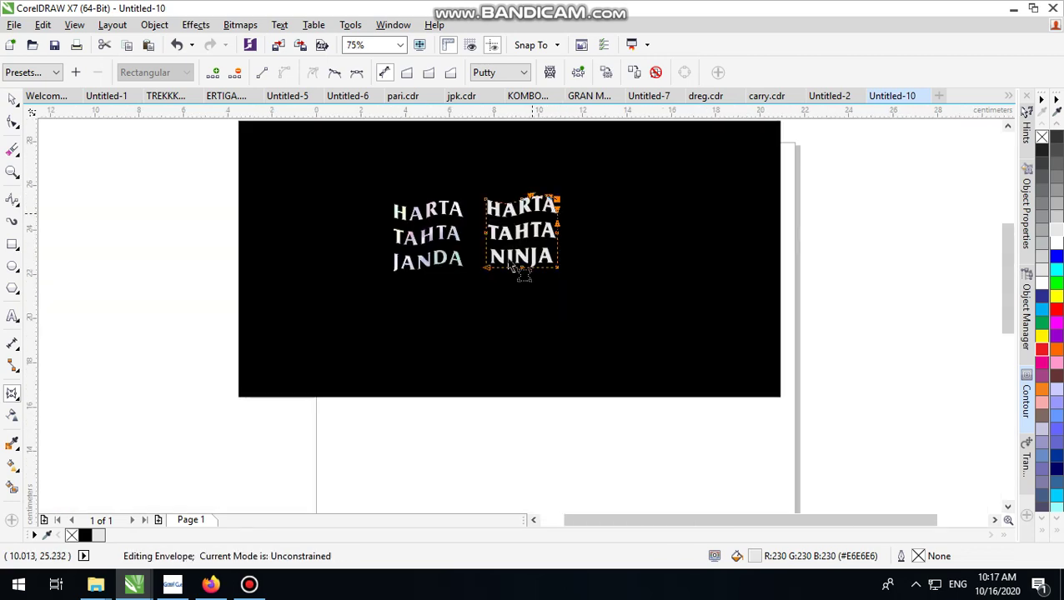
scroll(513, 281, "up", 1)
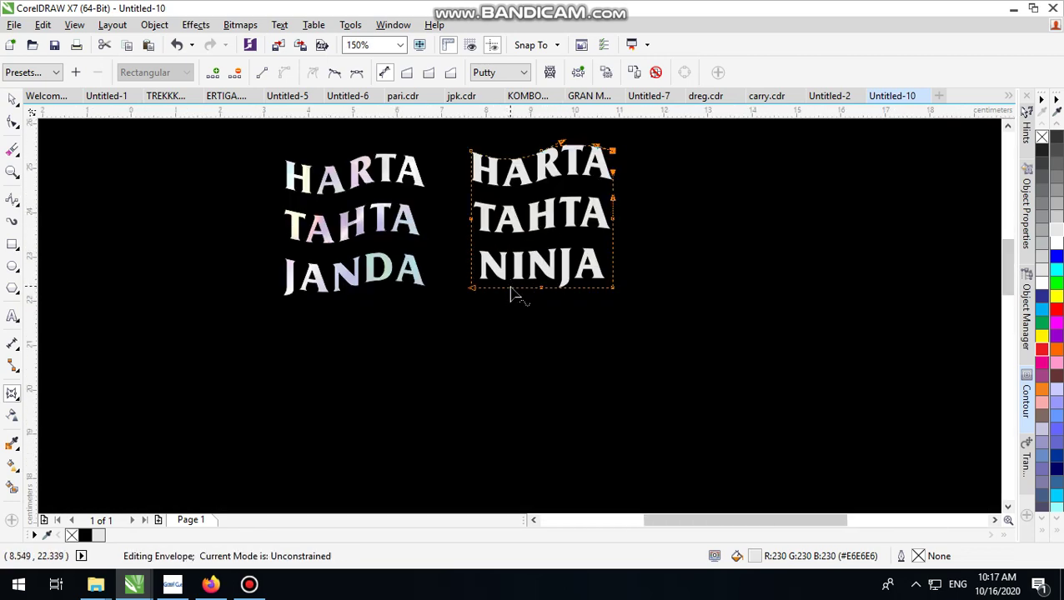
- Bend the lower edge of the HARTA TAHTA NINJA envelope into a matching wave, refining the curve near its end below the final A
left_click_drag(510, 288, 512, 299)
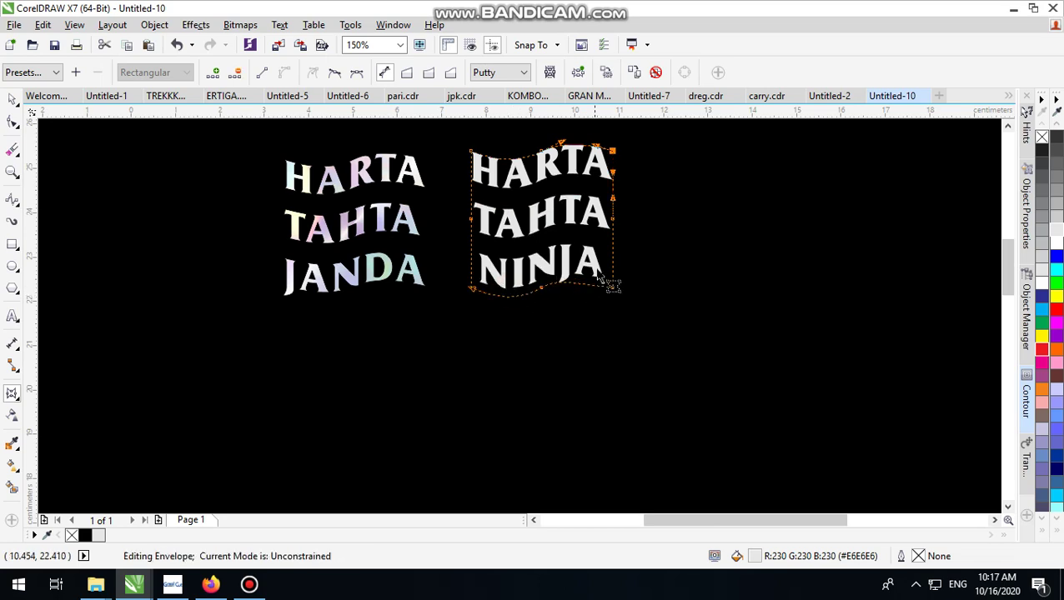
scroll(606, 312, "up", 2)
left_click(614, 343)
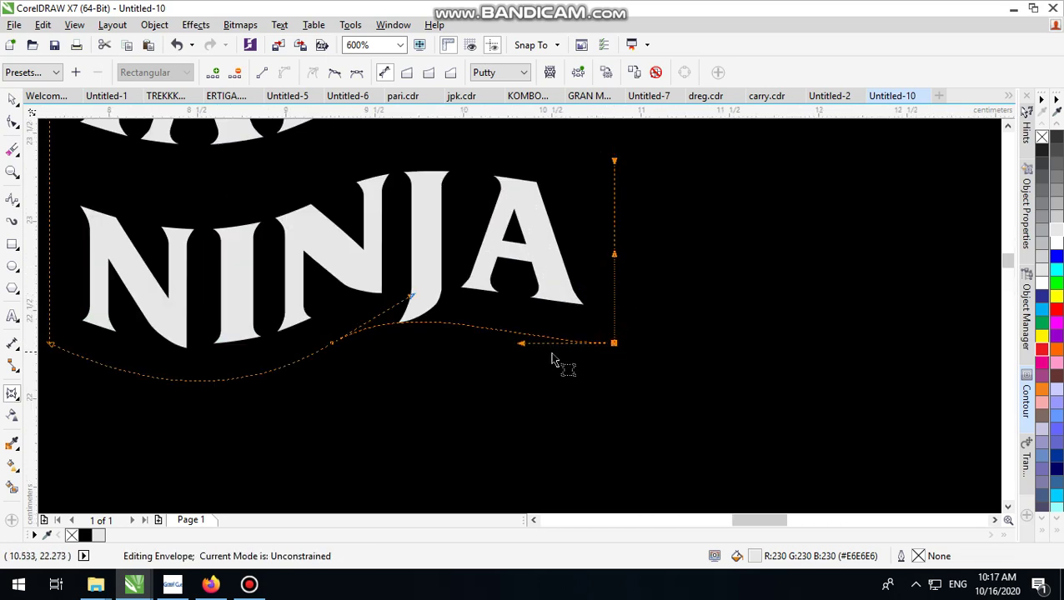
left_click(527, 350)
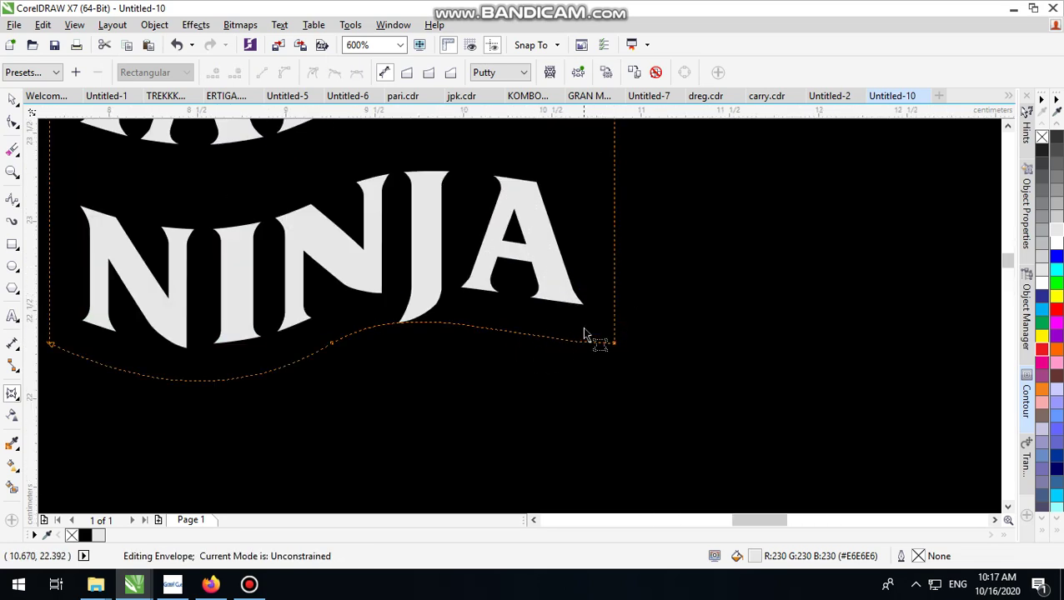
left_click(612, 347)
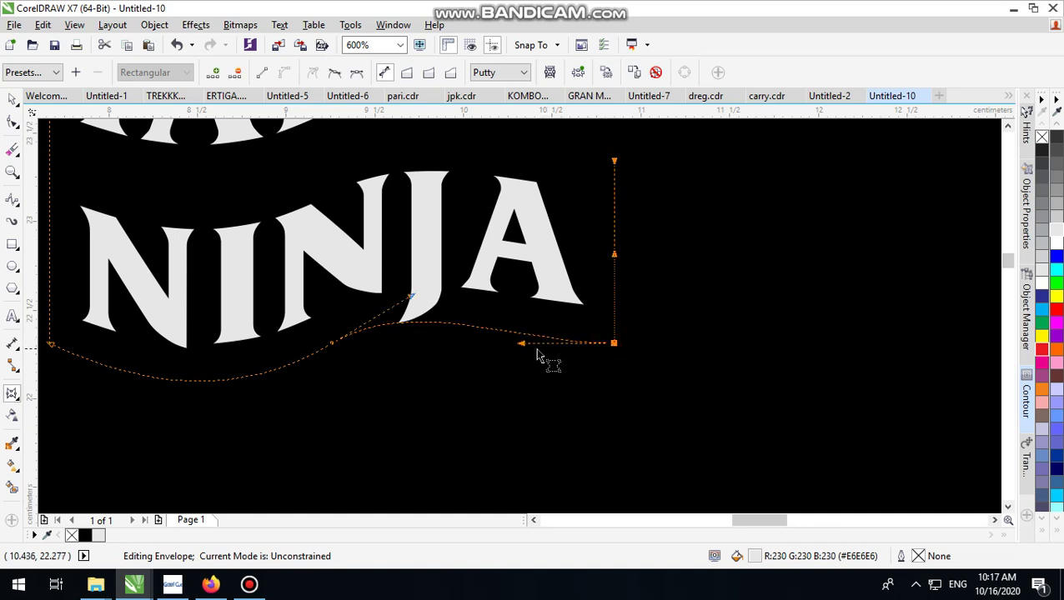
left_click_drag(523, 350, 547, 337)
scroll(546, 335, "down", 4)
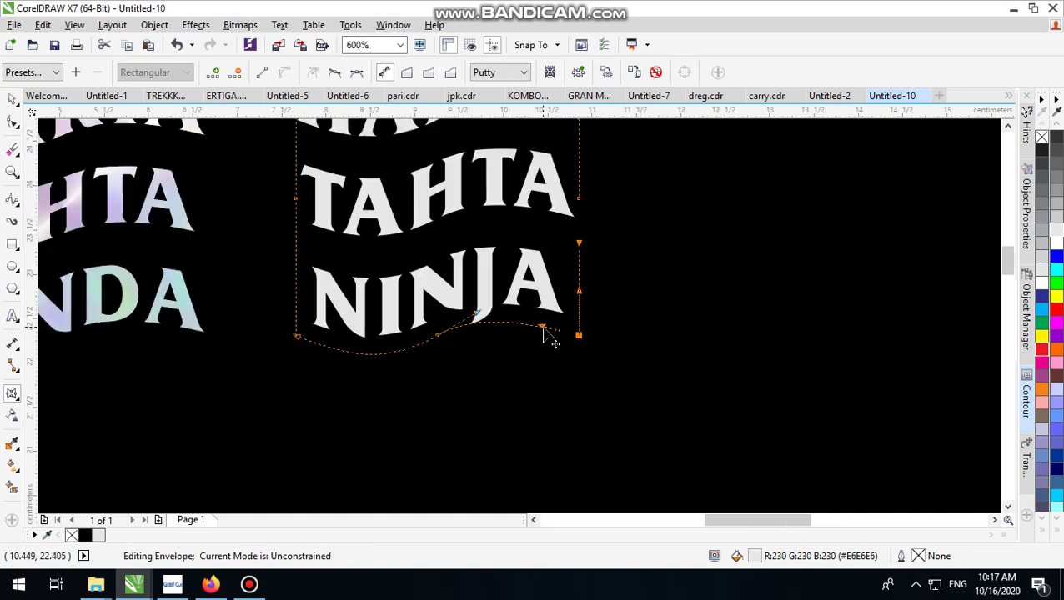
left_click(13, 99)
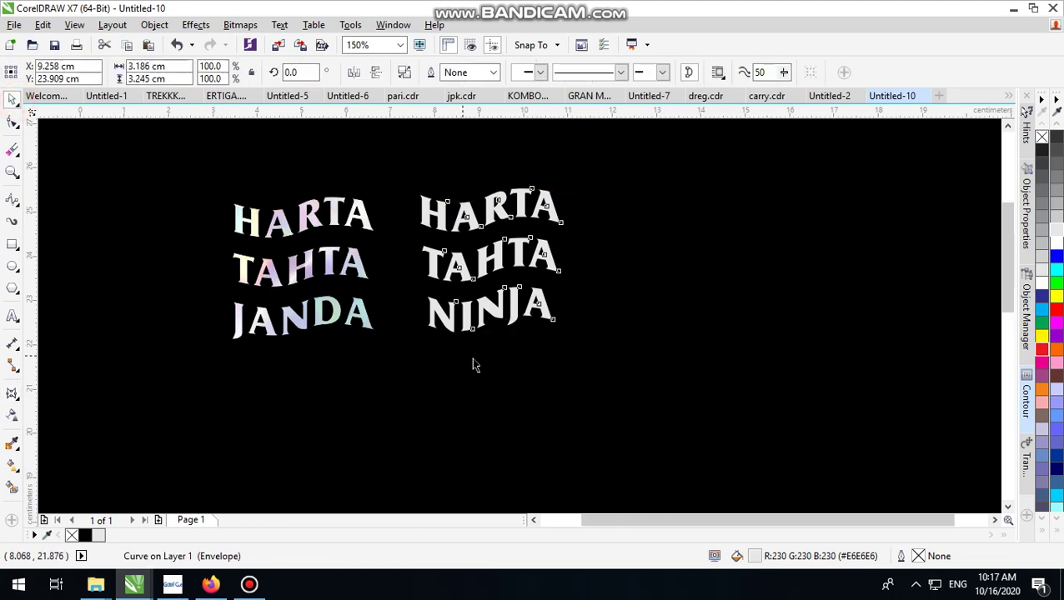
scroll(472, 360, "down", 2)
scroll(458, 285, "up", 2)
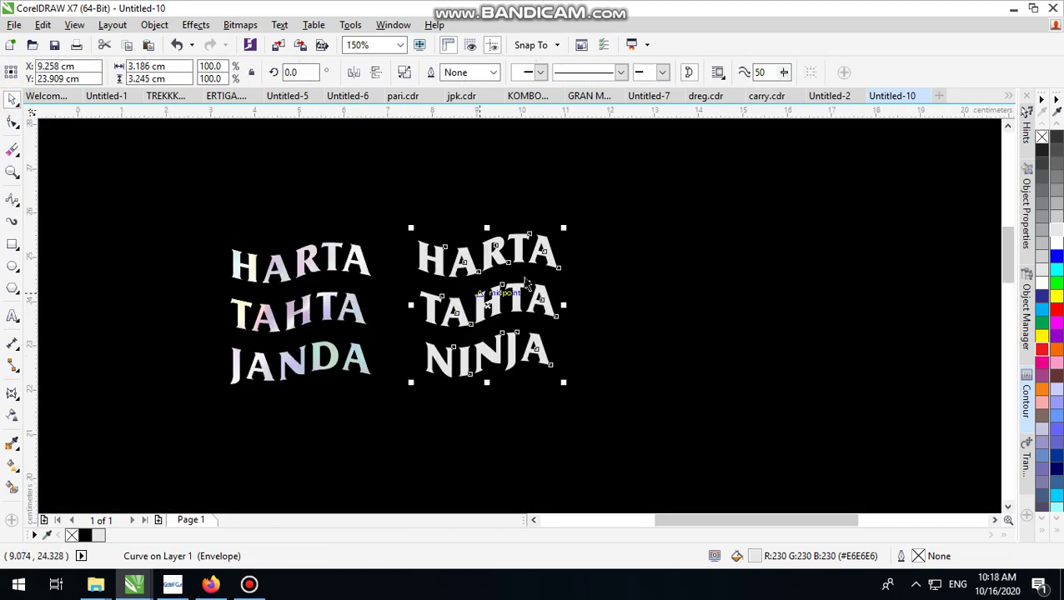
scroll(406, 338, "down", 2)
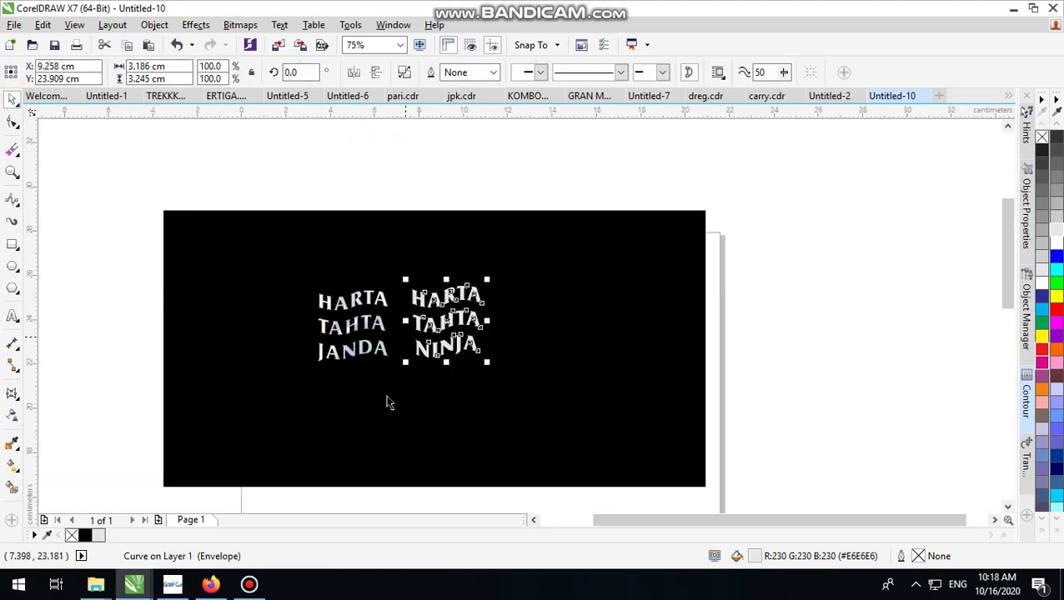
- Switch to Firefox, return to the HOLOGRAM STIKER VECTOR image results, and open Freepik's abstract hologram gradient image on its own
left_click(210, 585)
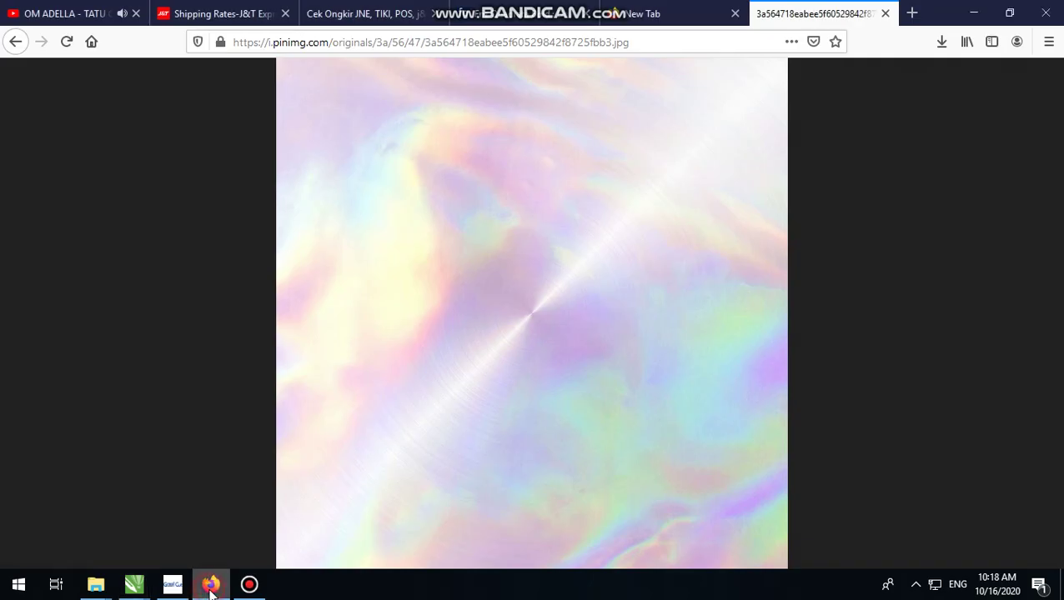
left_click(11, 41)
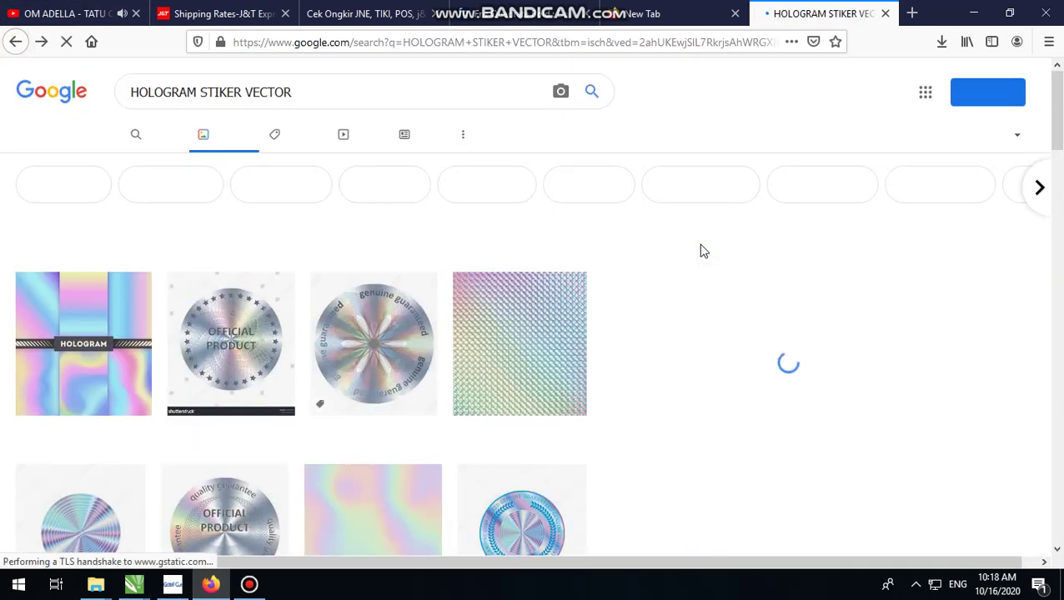
left_click(382, 423)
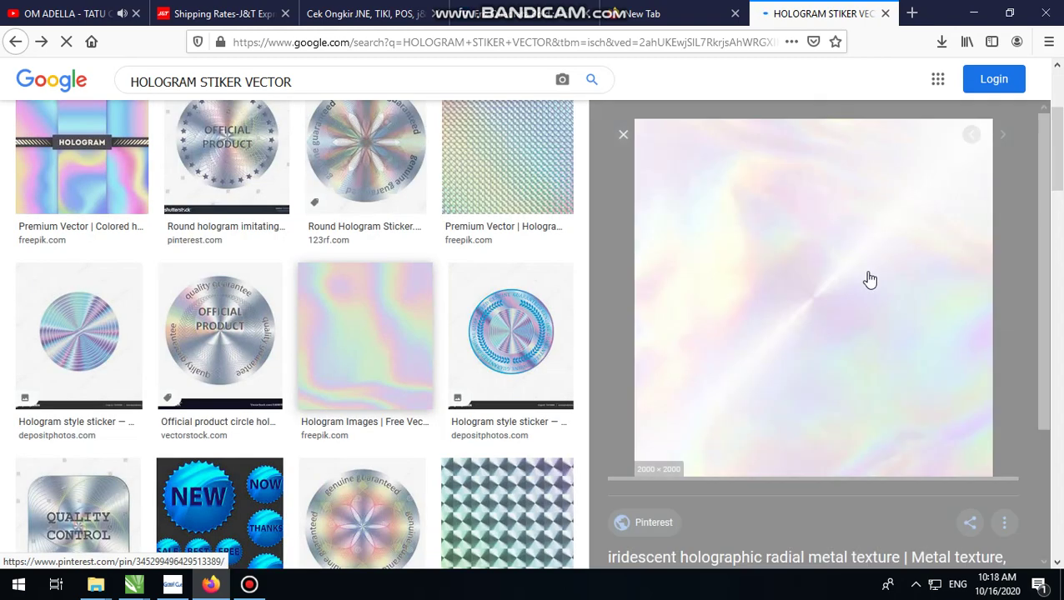
right_click(838, 242)
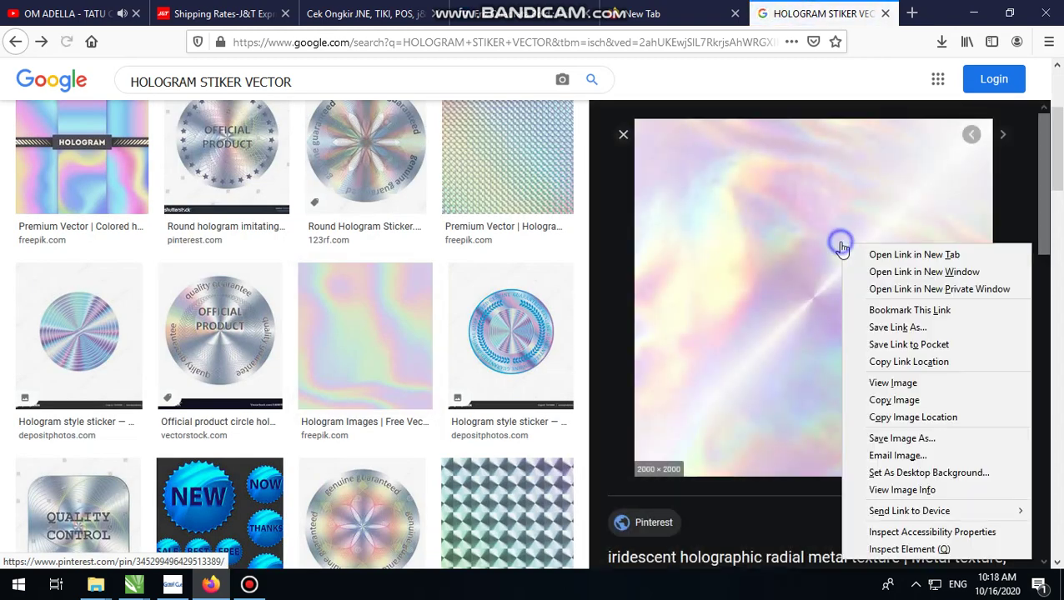
left_click(739, 291)
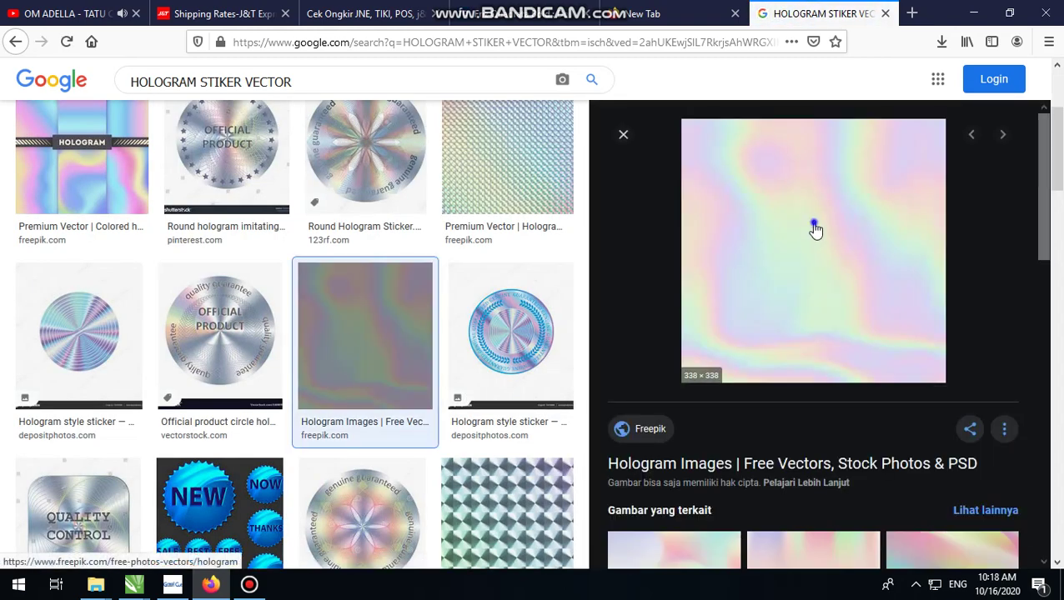
right_click(817, 225)
left_click(857, 365)
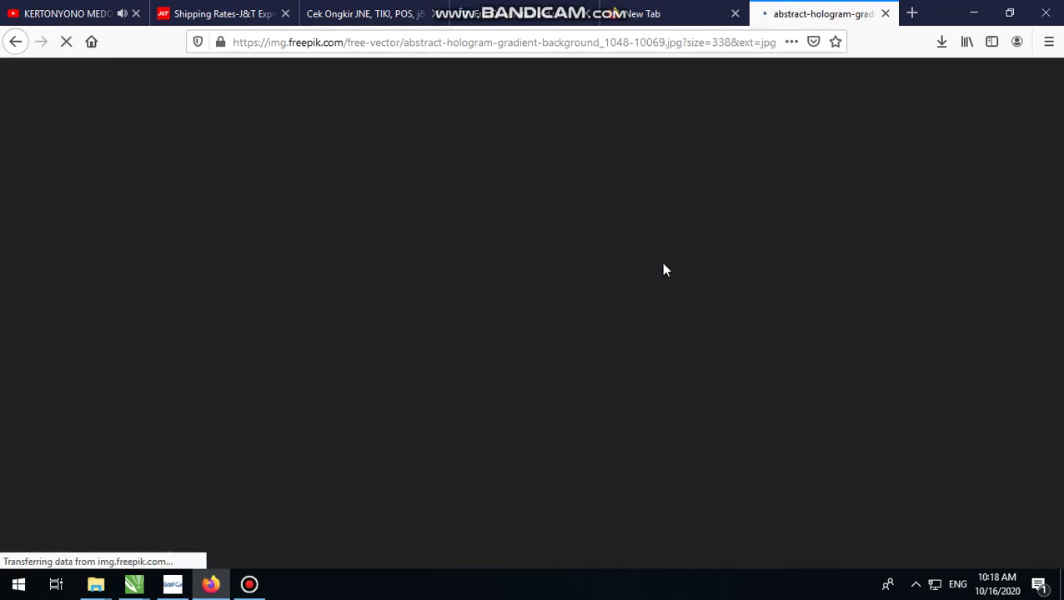
- Bring the hologram gradient image into the CorelDRAW document and scale it to about 3.95 cm square beside the NINJA lettering
left_click(500, 267)
left_click(173, 585)
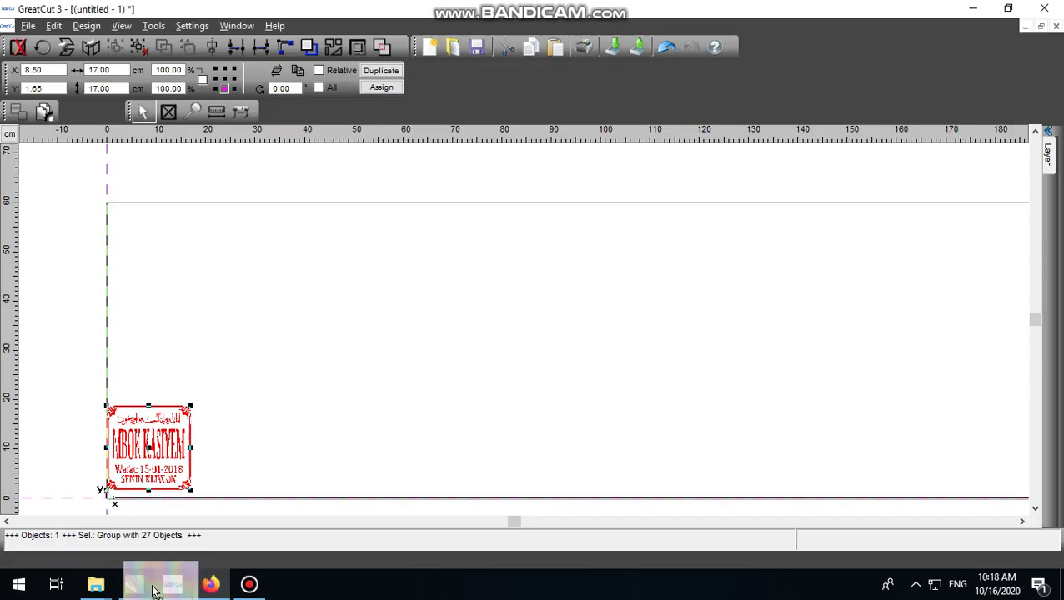
right_click(136, 588)
left_click_drag(135, 590, 633, 258)
left_click_drag(759, 151, 589, 225)
scroll(498, 343, "up", 4)
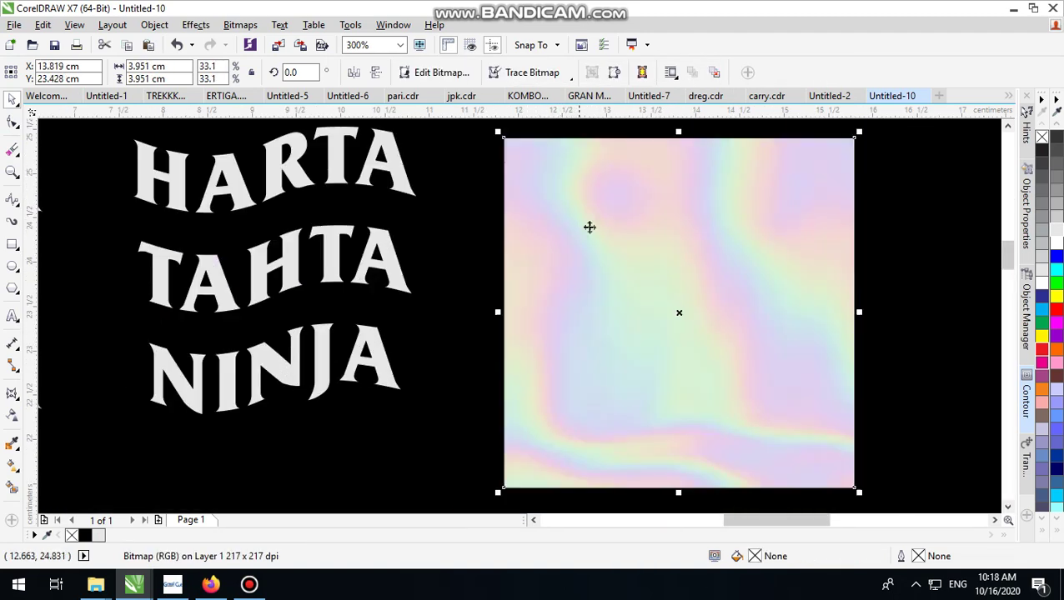
scroll(588, 225, "down", 2)
- PowerClip the hologram gradient image inside the HARTA TAHTA NINJA lettering
right_click(615, 261)
left_click(482, 210)
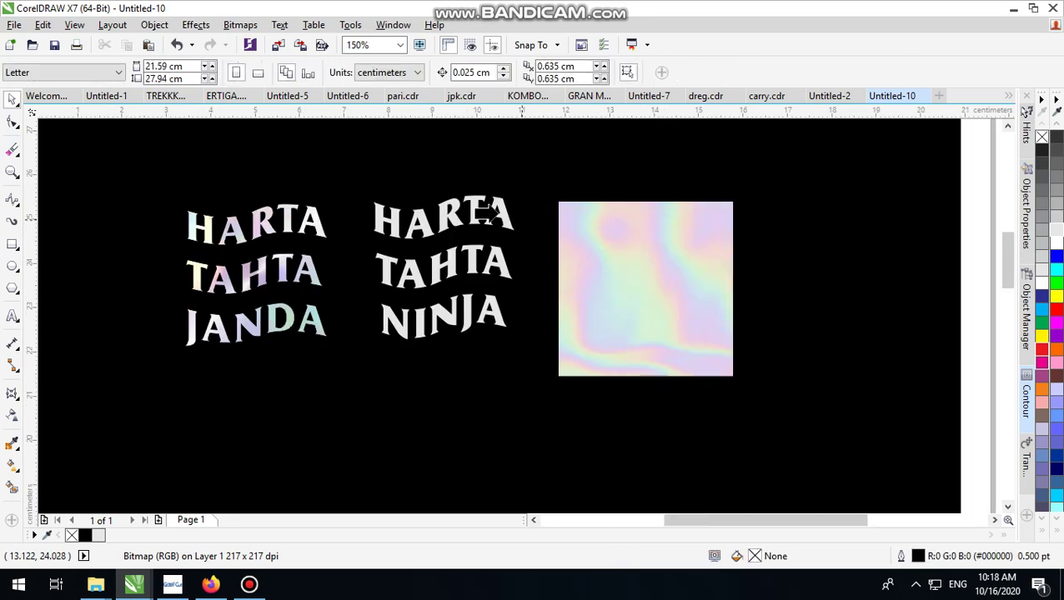
left_click(473, 198)
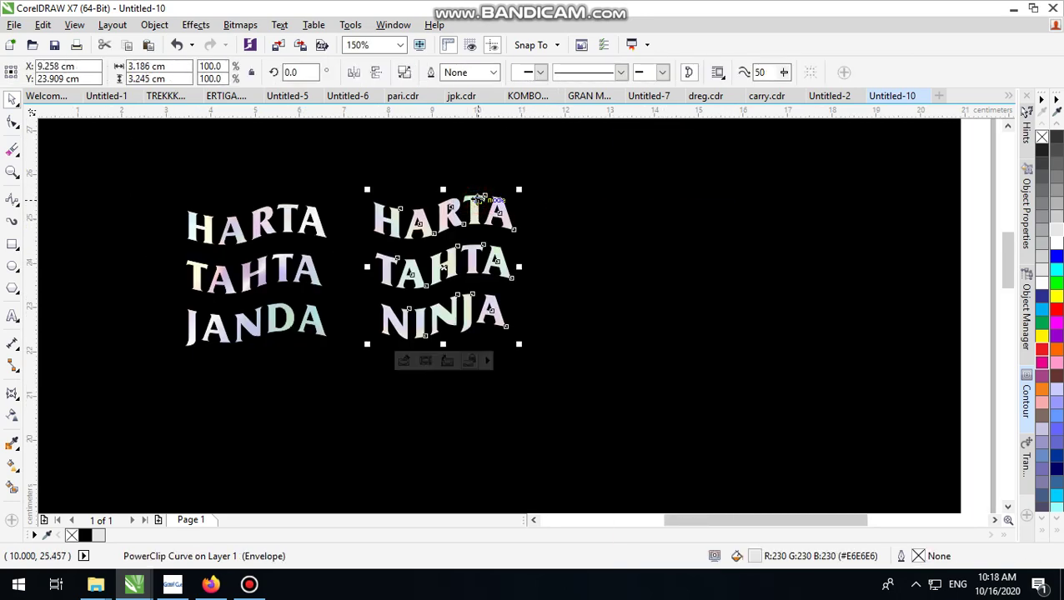
- Squash the HARTA TAHTA NINJA lettering slightly from its upper edge to a height of about 3.11 cm
scroll(648, 279, "up", 2)
scroll(648, 280, "down", 2)
scroll(483, 306, "up", 2)
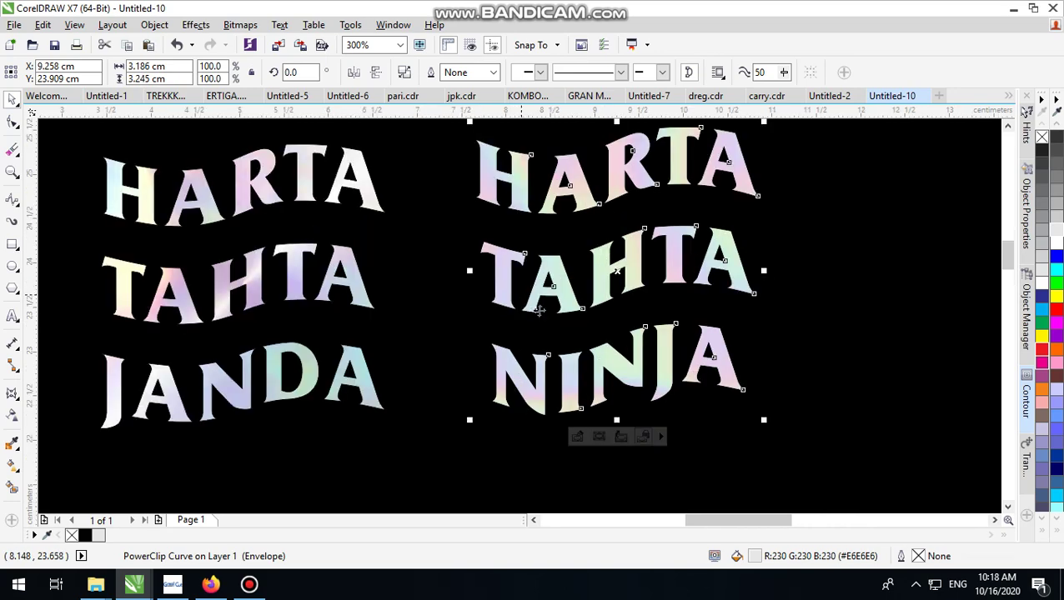
scroll(542, 333, "down", 2)
scroll(613, 267, "up", 2)
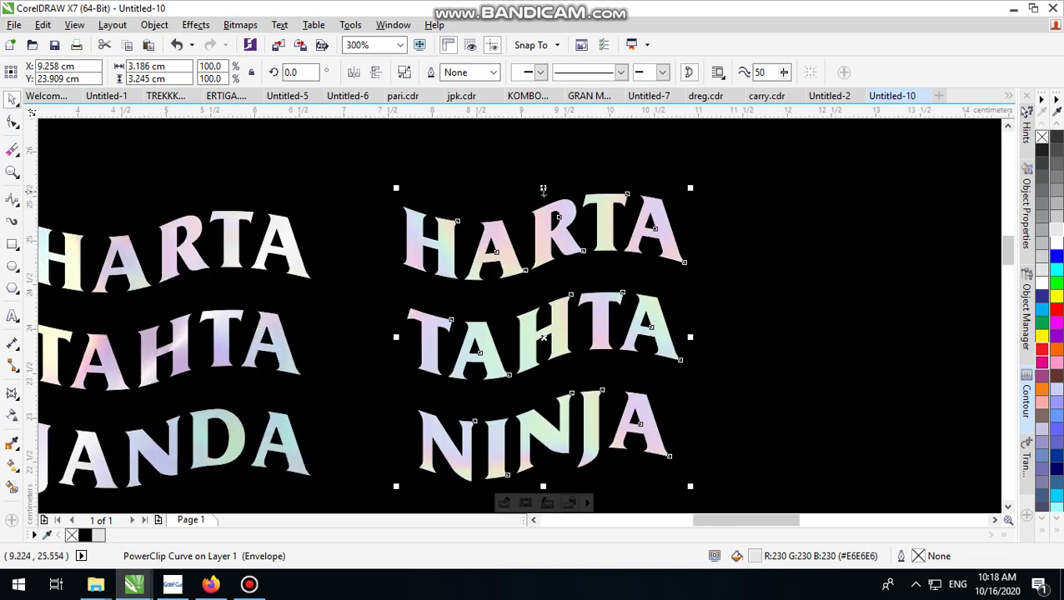
left_click_drag(542, 189, 548, 214)
scroll(564, 302, "down", 2)
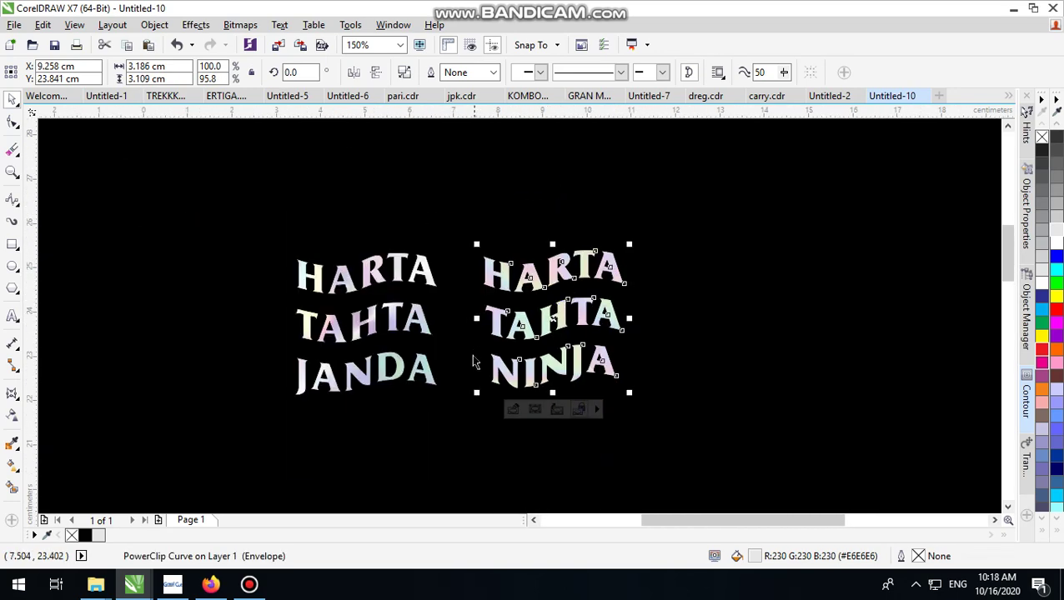
- Enlarge the black background rectangle proportionally about its center to about 76.7 by 39.1 cm
scroll(471, 361, "down", 5)
left_click(513, 332)
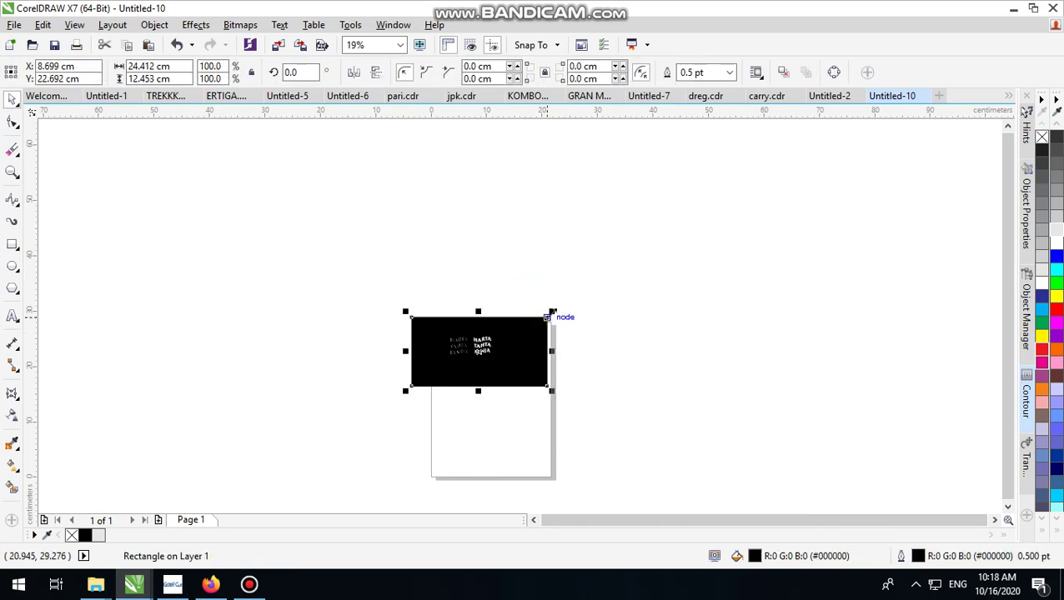
left_click_drag(552, 311, 695, 208)
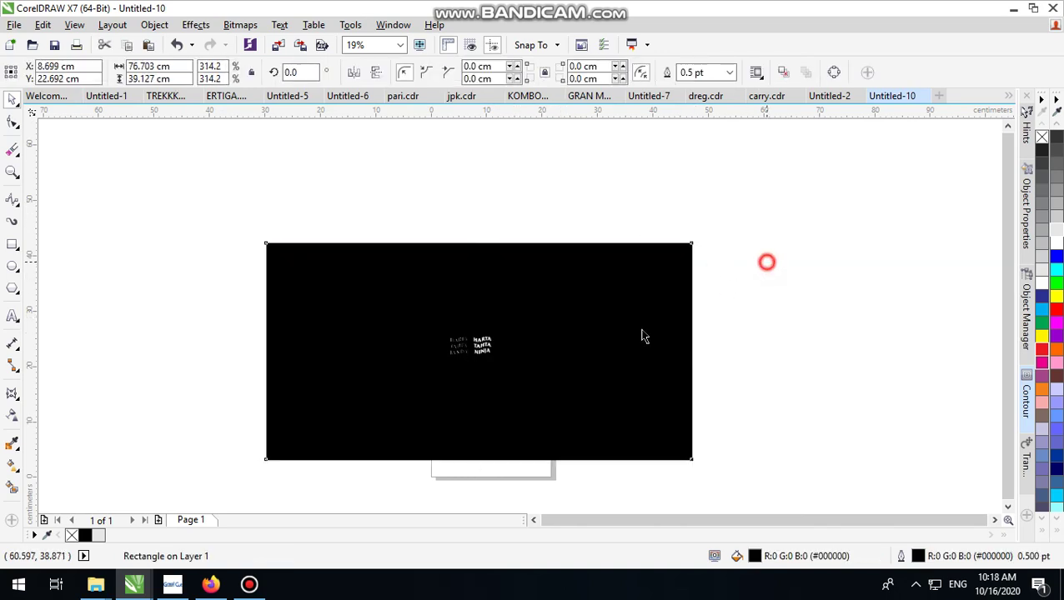
- Remove the hairline outline from the HARTA TAHTA JANDA lettering
scroll(471, 341, "up", 2)
left_click(472, 342)
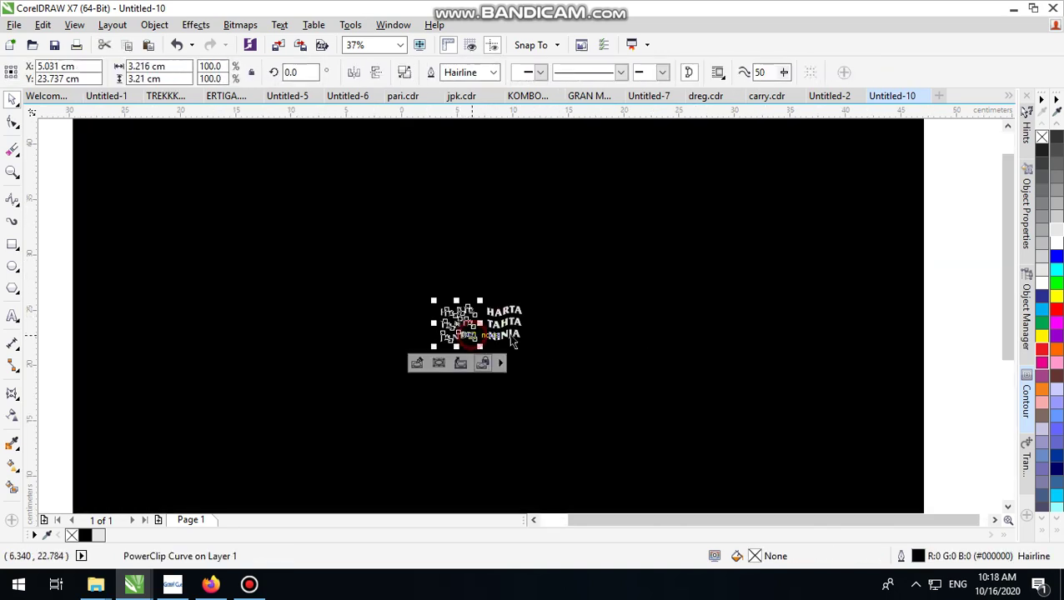
right_click(1041, 138)
scroll(460, 322, "up", 4)
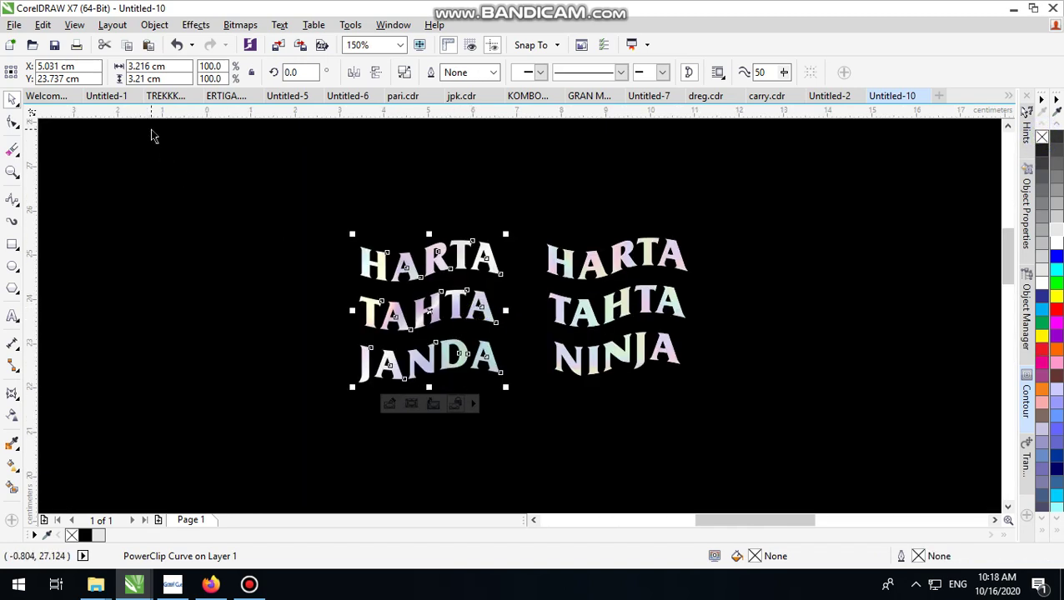
- Set the HARTA TAHTA JANDA lettering to 8 cm wide and 8 cm high, and move it clear of the NINJA lettering
double_click(136, 66)
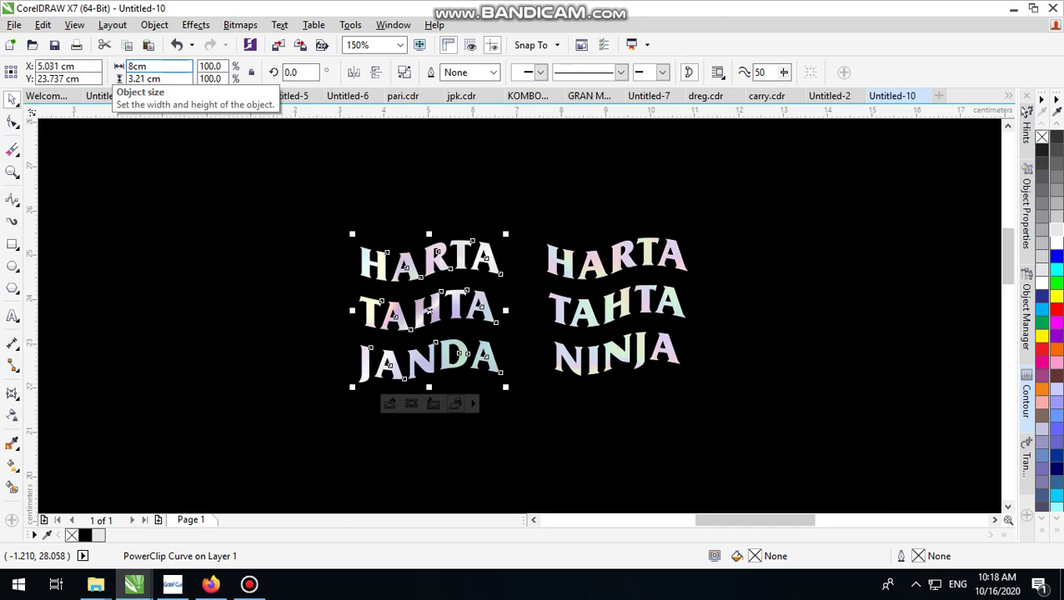
double_click(136, 78)
key("Return")
scroll(238, 205, "down", 1)
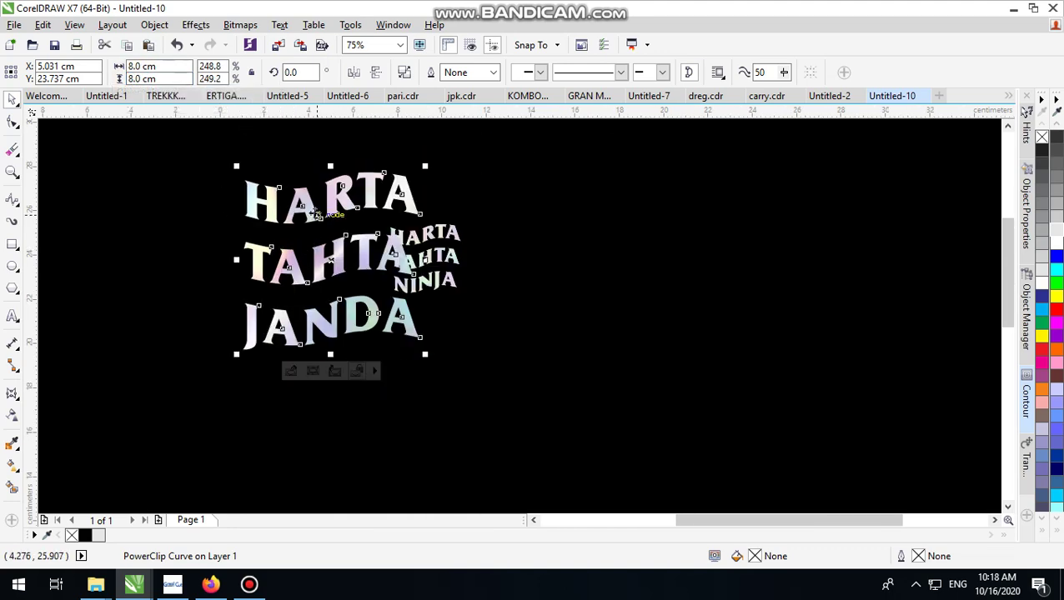
left_click_drag(315, 214, 244, 213)
- Set the HARTA TAHTA NINJA lettering to 8 cm wide and 8 cm high, and move it beside the JANDA lettering with a gap between them
left_click(421, 242)
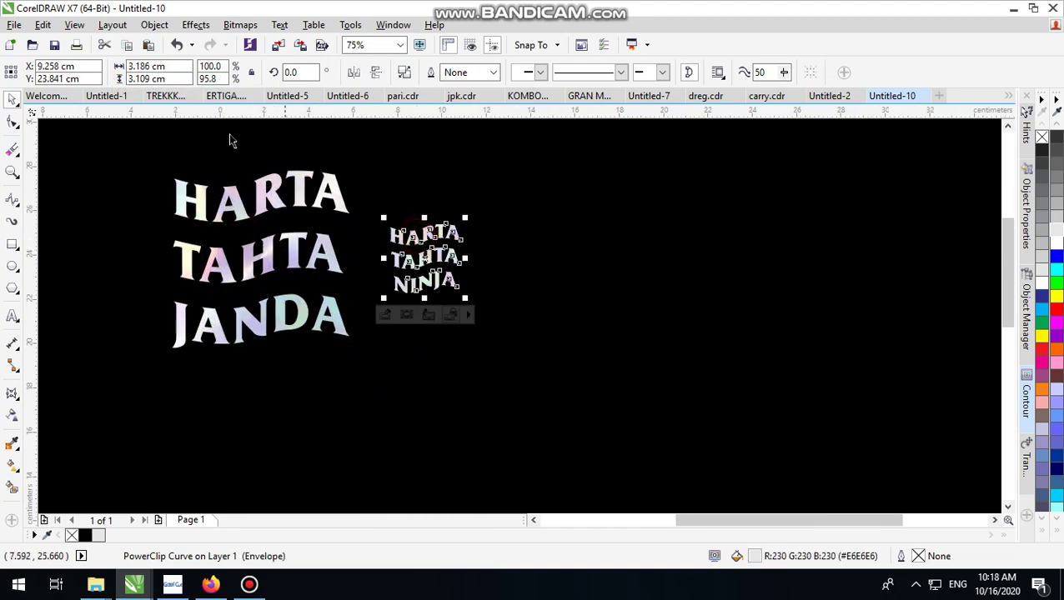
type("8")
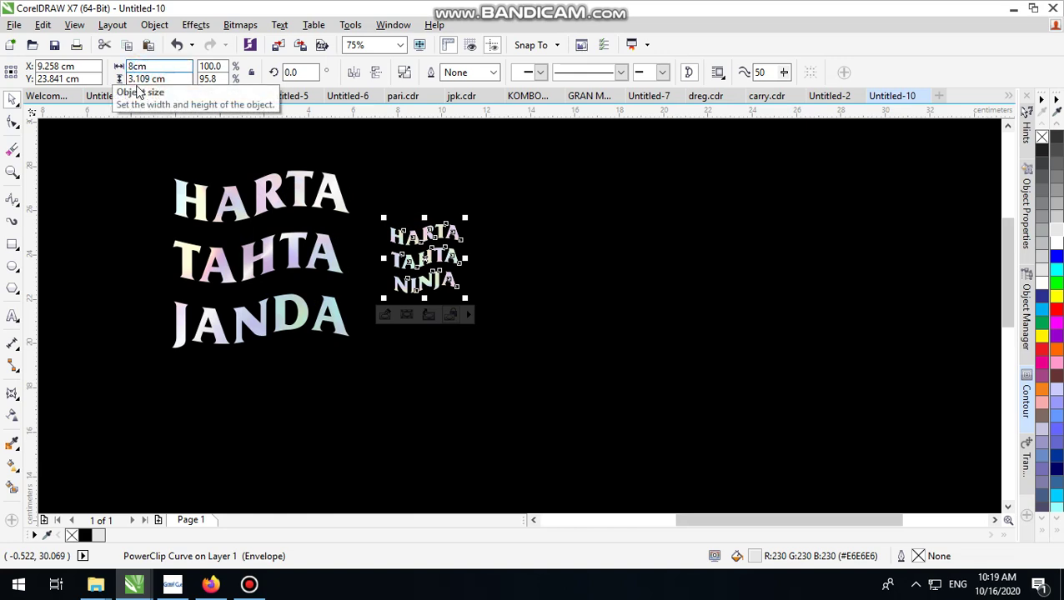
left_click(138, 78)
type("8cm")
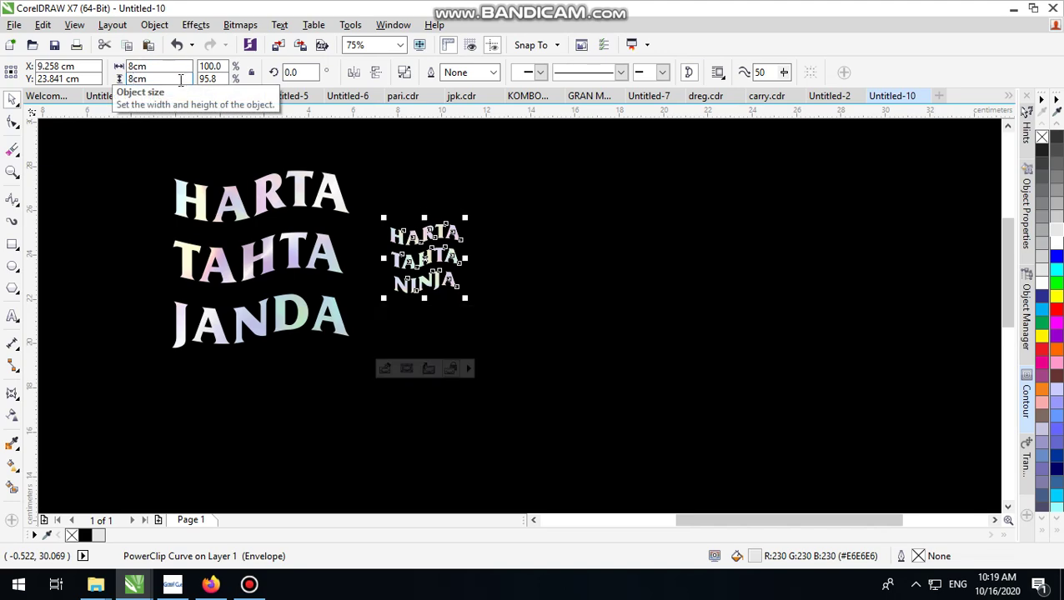
key("Return")
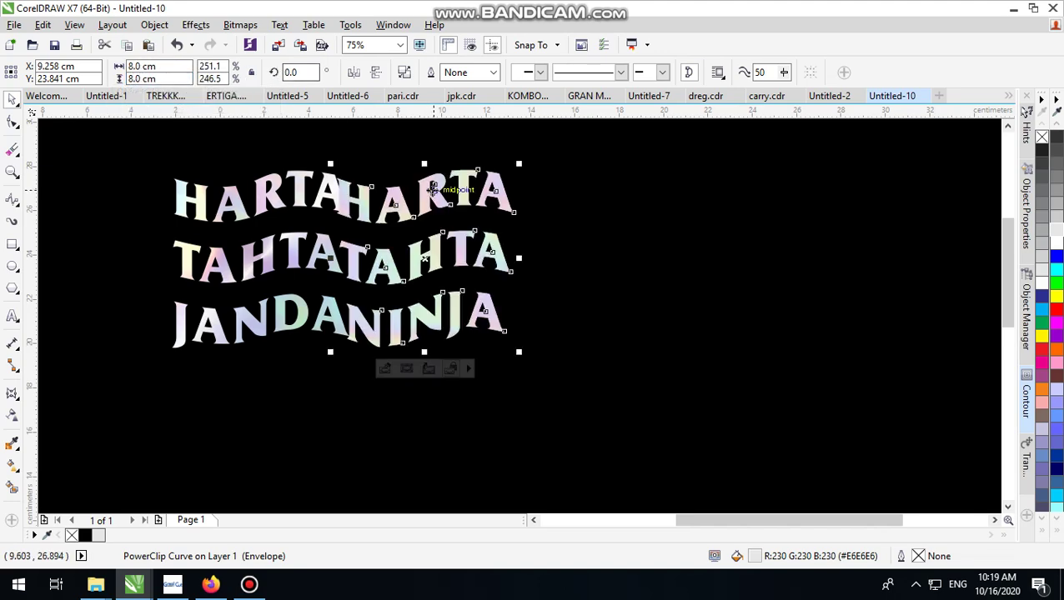
left_click_drag(433, 190, 484, 185)
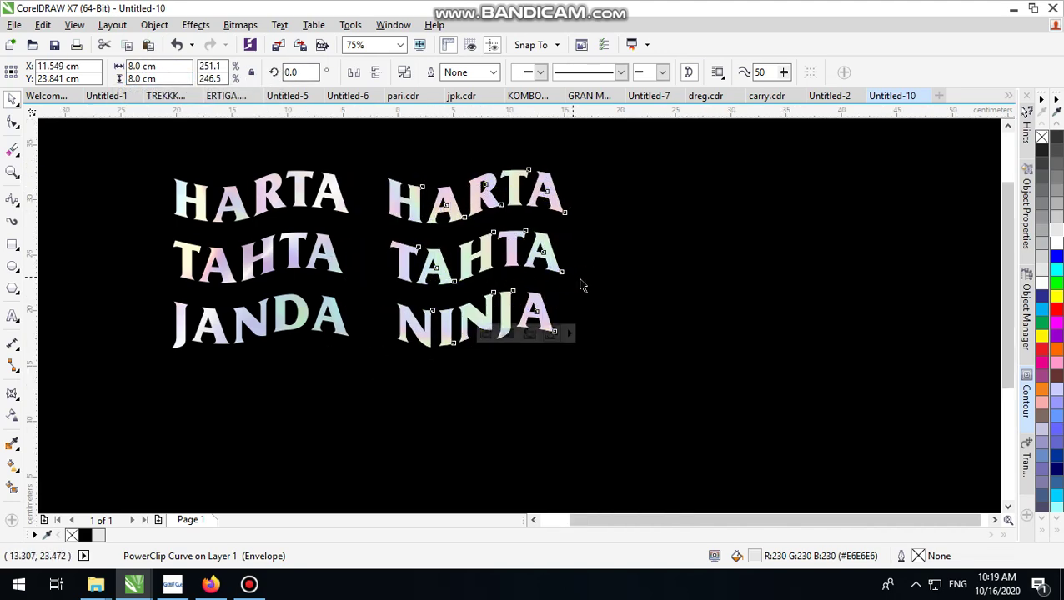
scroll(601, 271, "down", 3)
left_click(606, 138)
scroll(537, 233, "up", 3)
scroll(525, 281, "down", 1)
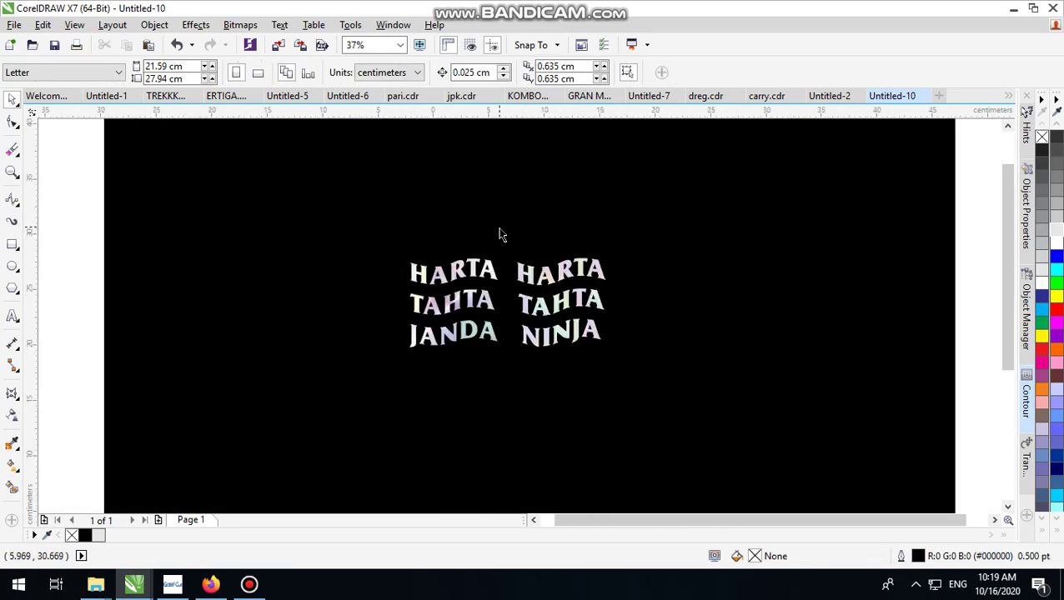